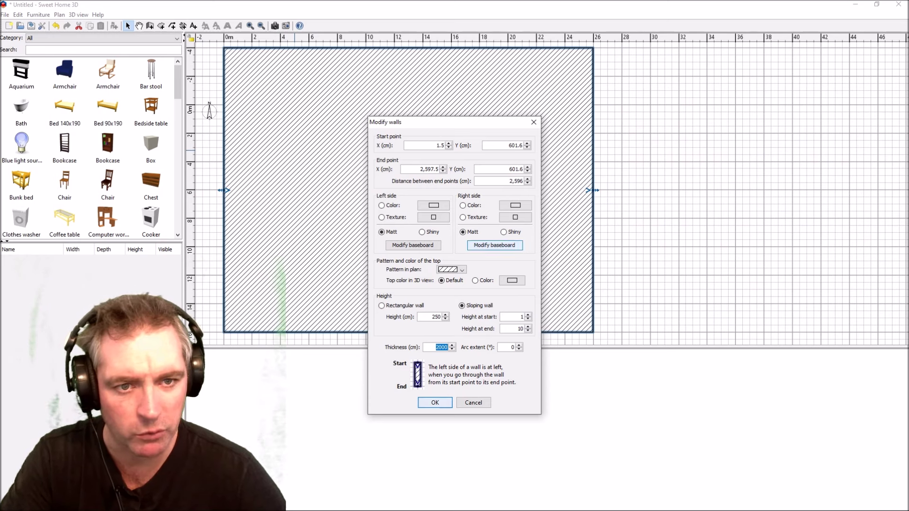
Apply the 2,000 cm thick sloping wall with start height 1 cm and end height 10 cm, and enlarge the 3D view.
key("Return")
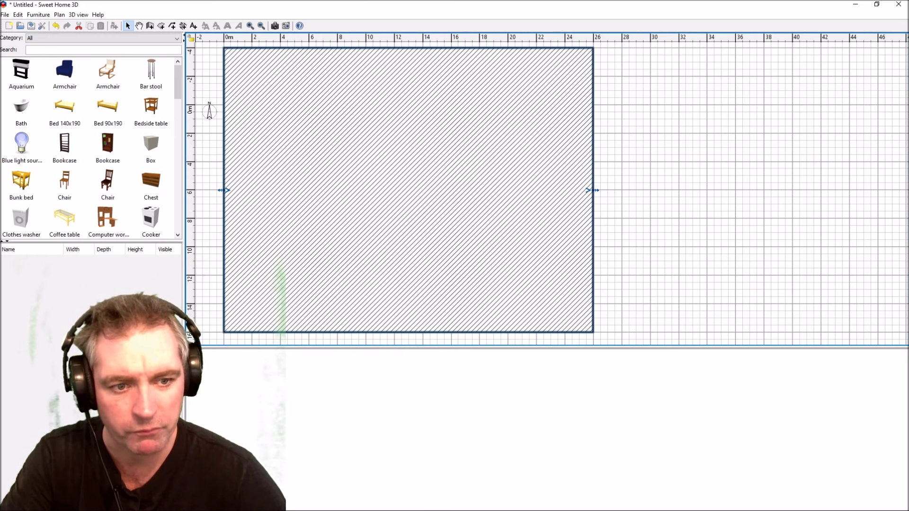
left_click_drag(547, 348, 547, 207)
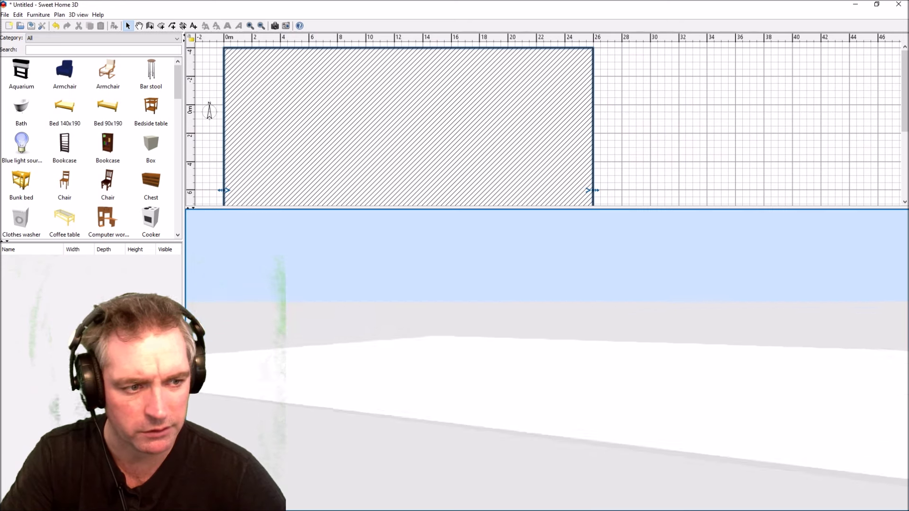
Set the height at end of the thick sloping wall to 100 cm.
double_click(427, 133)
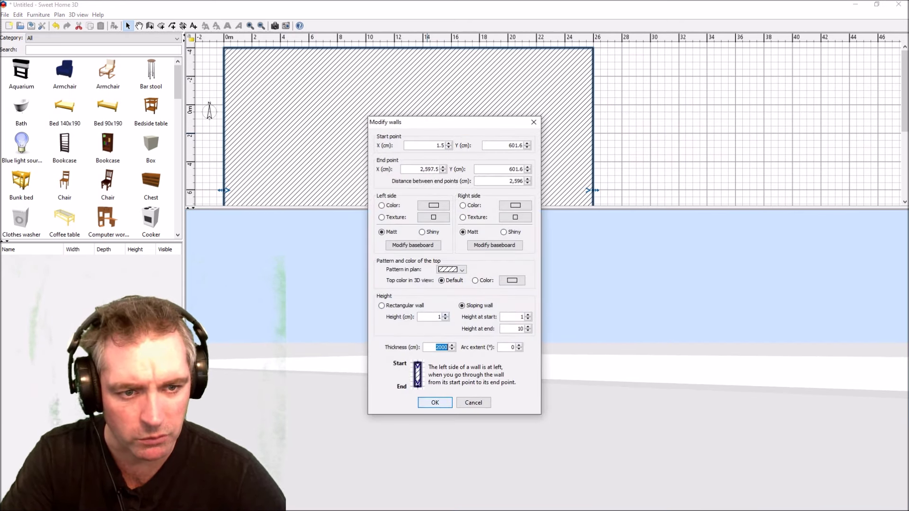
key("shift+Tab")
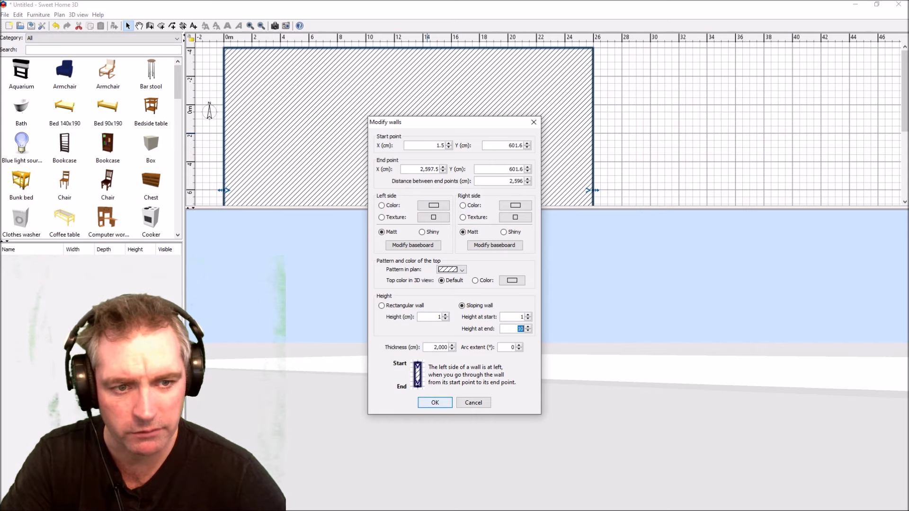
type("100")
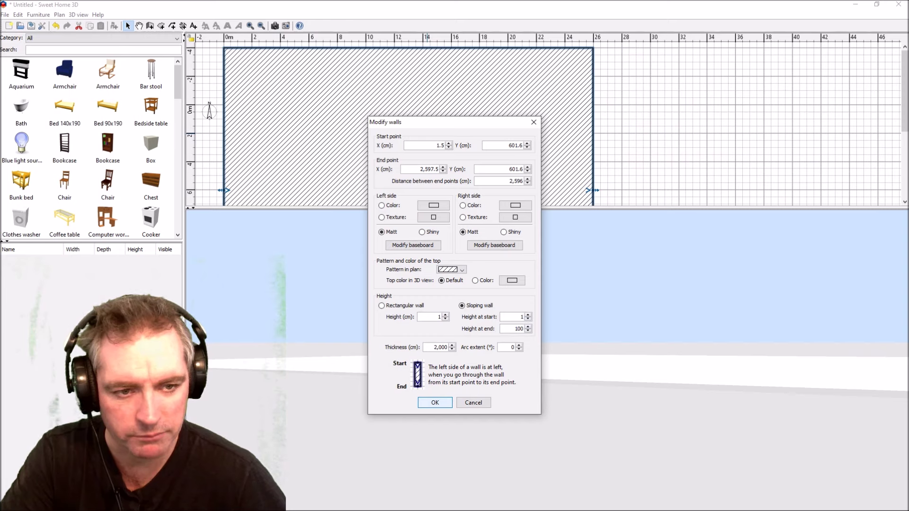
key("Return")
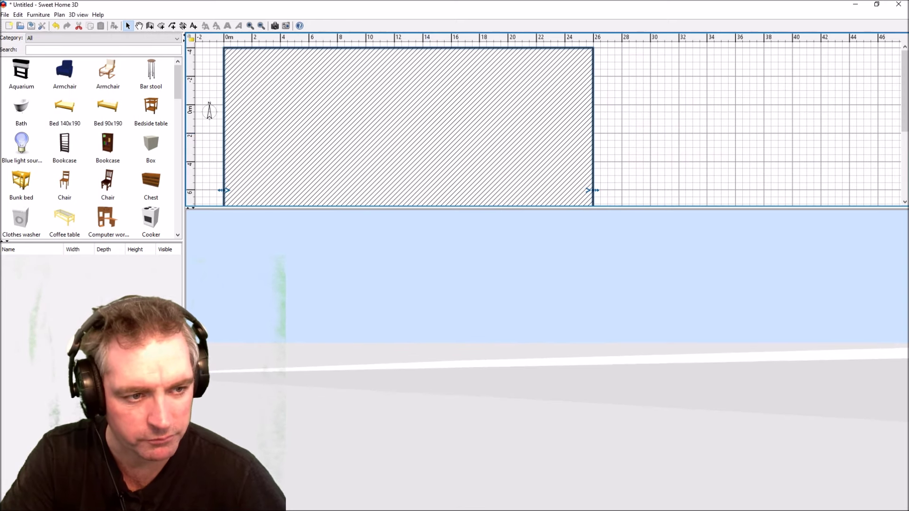
Give the sloping wall a dark green top color (#007B00) in the 3D view.
scroll(547, 360, "down", 3)
left_click_drag(547, 360, 513, 366)
double_click(383, 152)
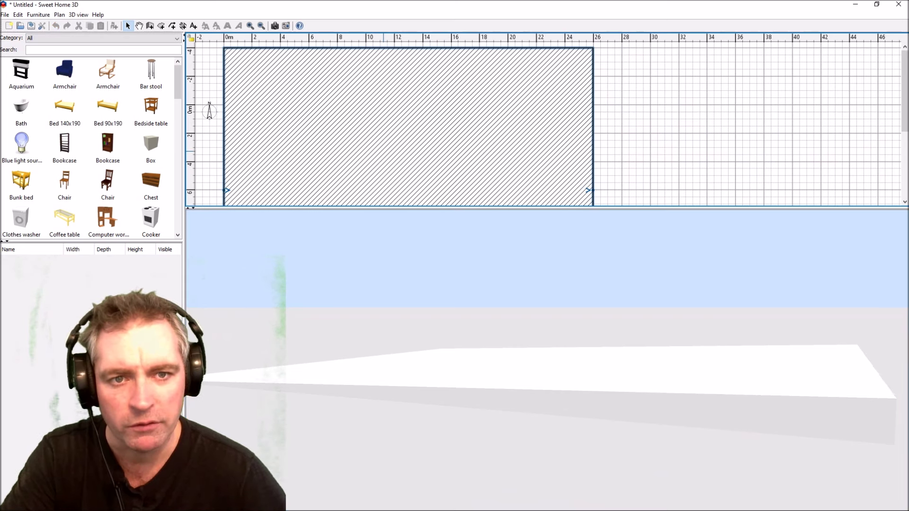
left_click(512, 281)
left_click(421, 273)
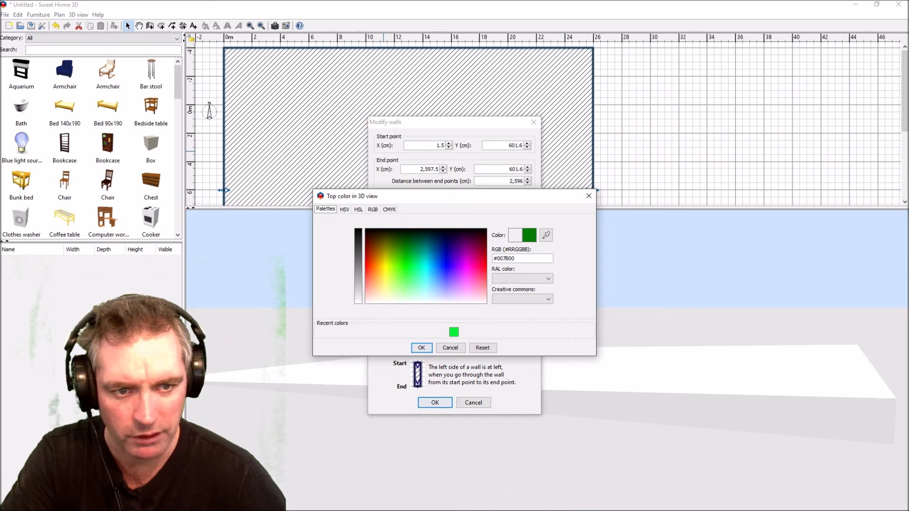
left_click(422, 348)
key("Return")
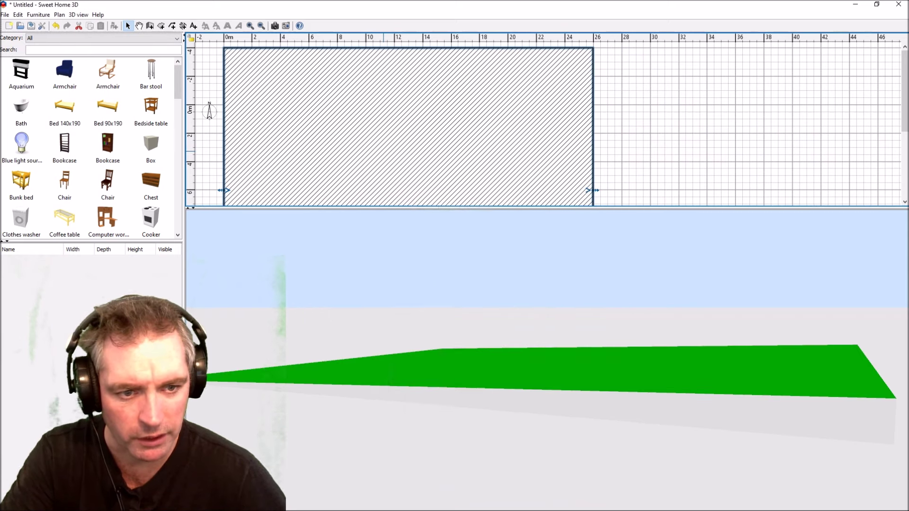
Export only the selected wall in OBJ format to the Desktop as slopingGarden.
scroll(547, 360, "down", 5)
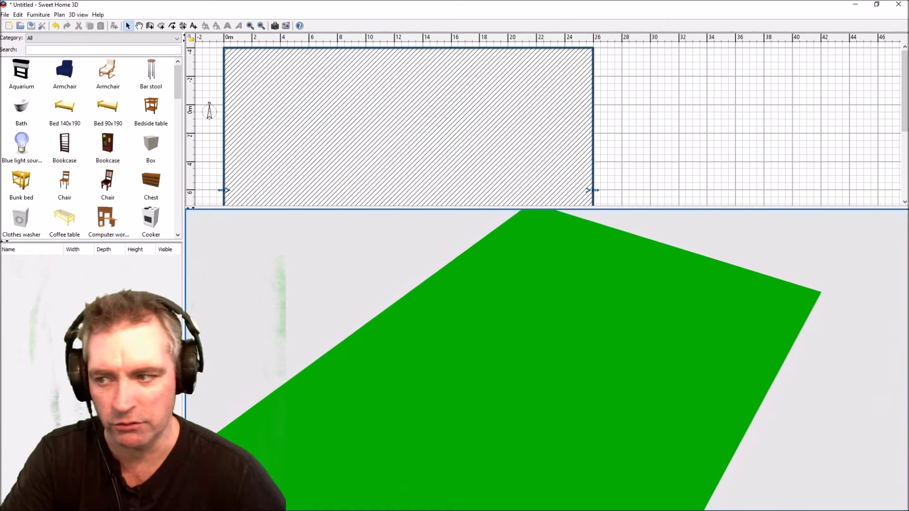
left_click_drag(547, 360, 501, 305)
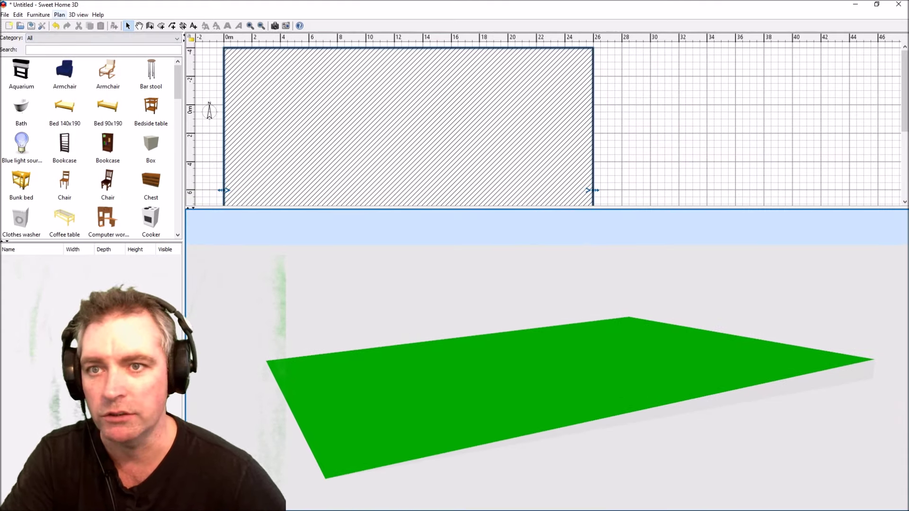
left_click(78, 14)
left_click(111, 176)
type("slopingGarden")
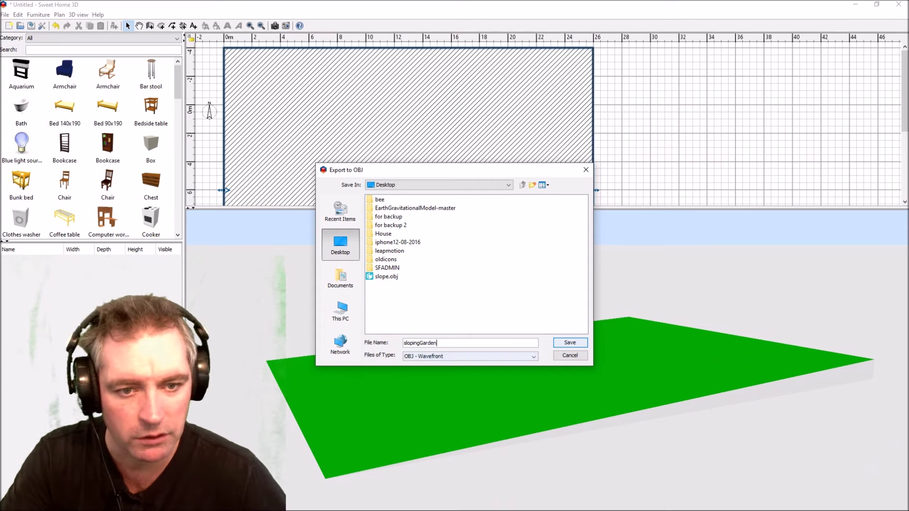
key("Return")
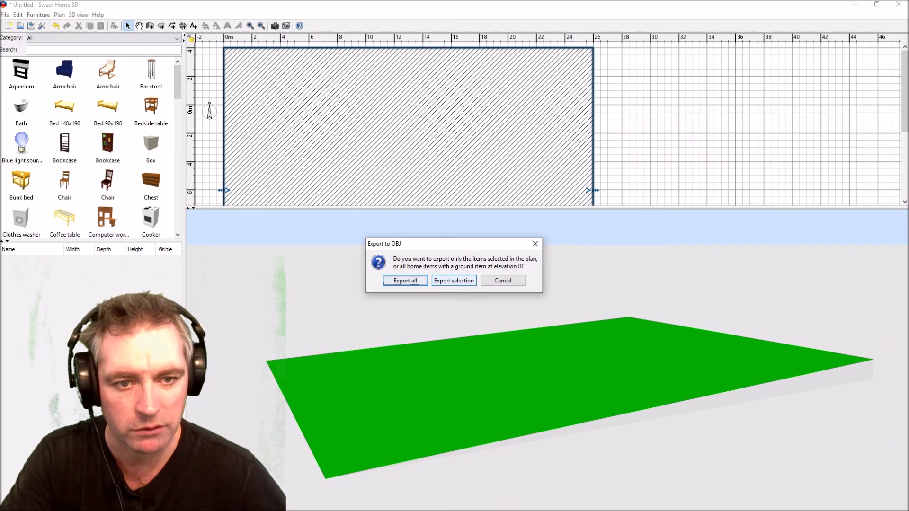
key("Return")
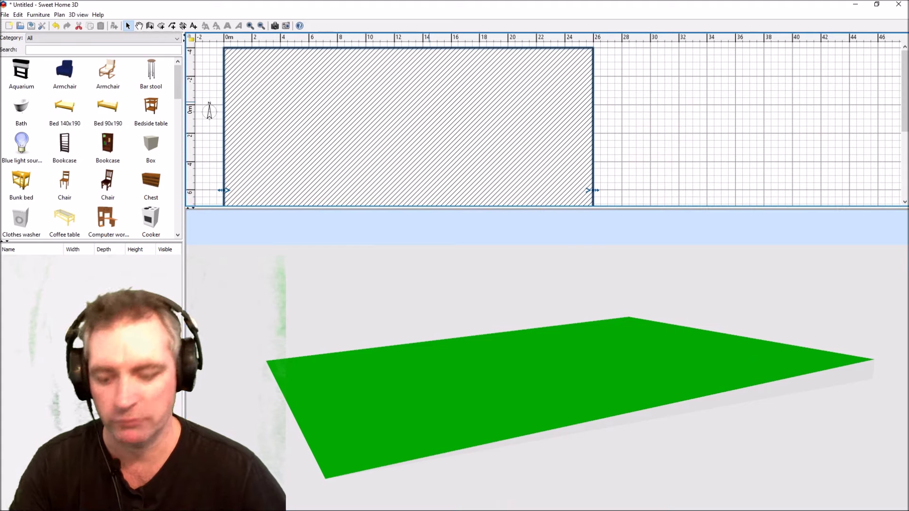
Delete the wall from the plan and load slopingGarden.obj from the Desktop as imported furniture, keeping its default orientation.
key("Delete")
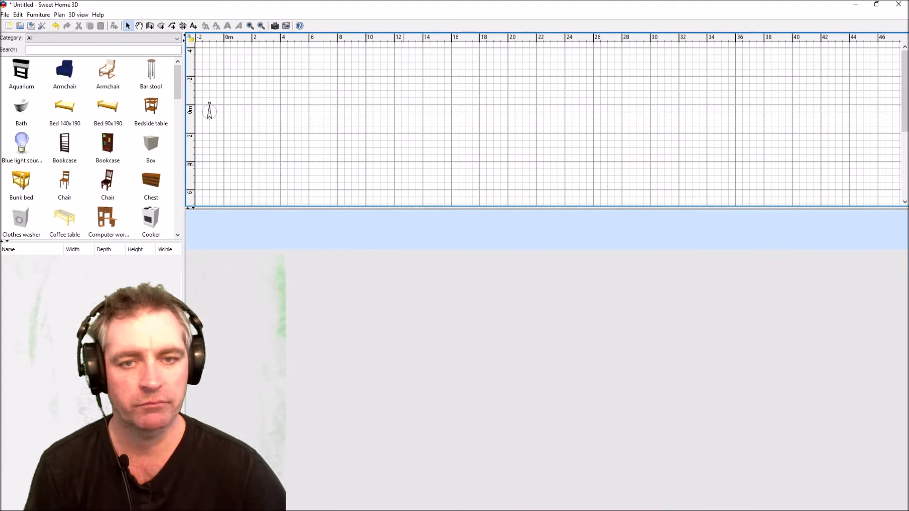
left_click(38, 15)
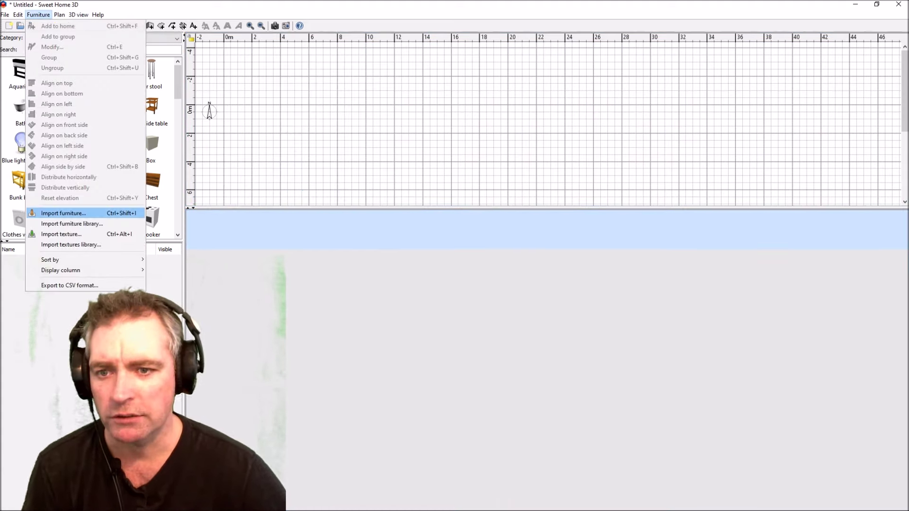
left_click(64, 213)
left_click(458, 203)
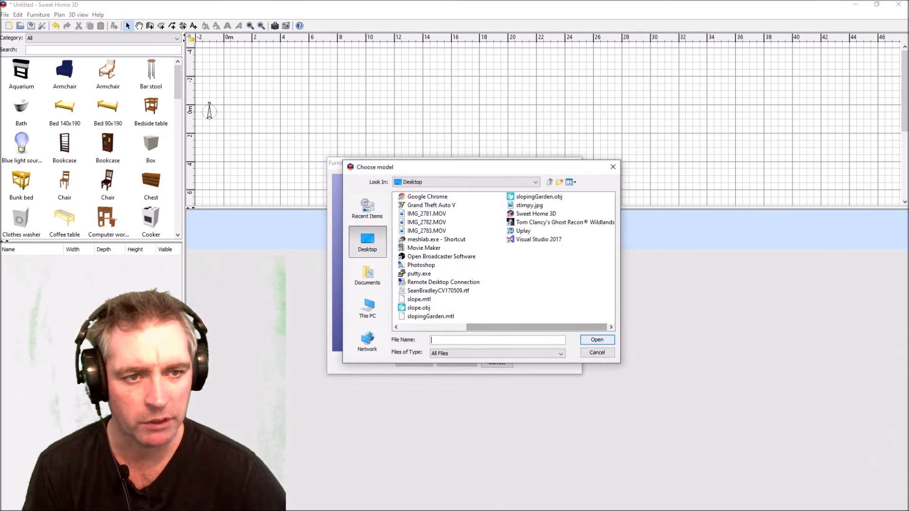
left_click(539, 196)
left_click(597, 340)
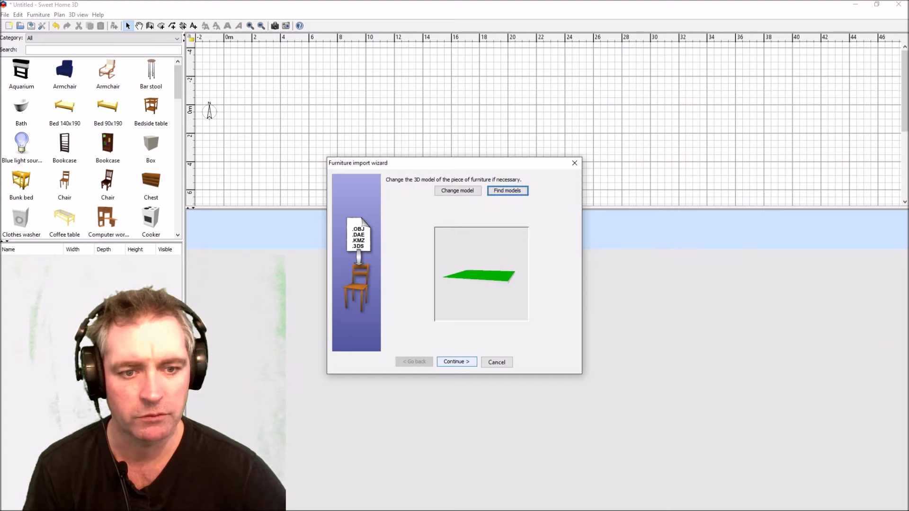
left_click(456, 362)
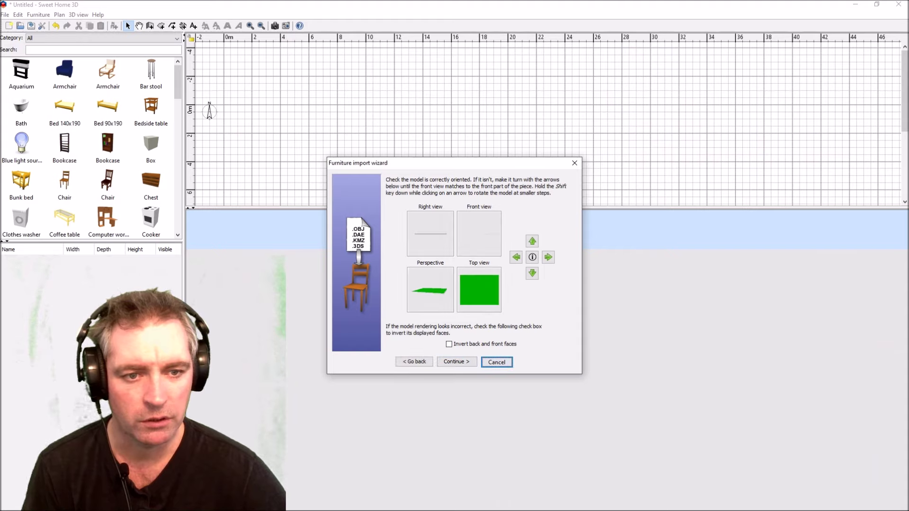
left_click(456, 361)
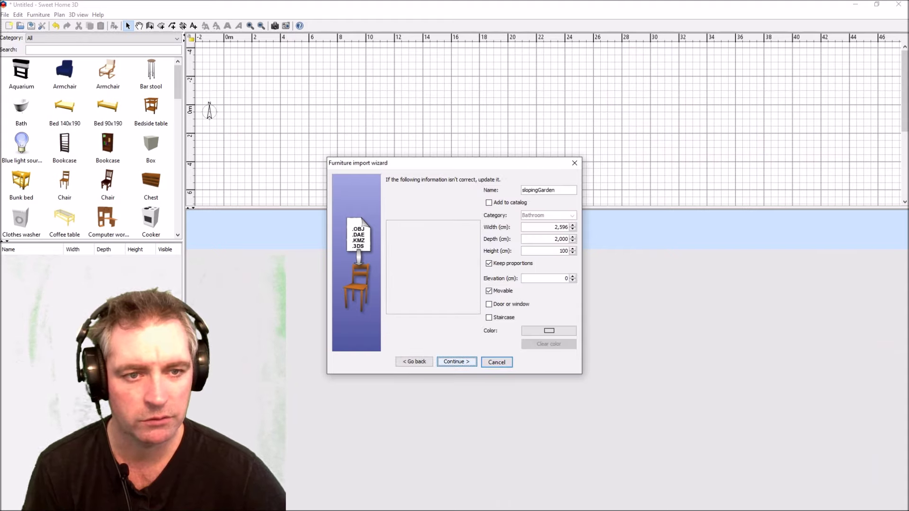
Add the slopingGarden model to the catalog under the Miscellaneous category and finish the import.
left_click(489, 202)
left_click(544, 216)
left_click(572, 216)
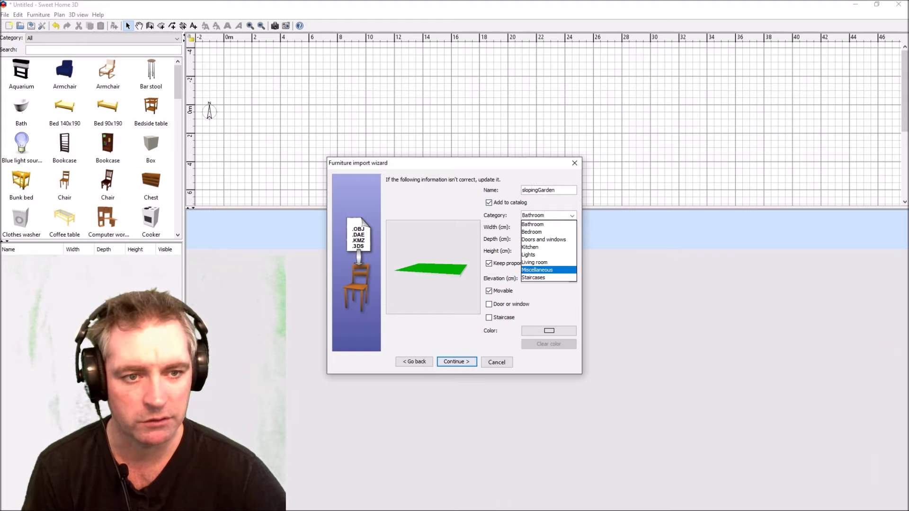
key("Return")
key("Return")
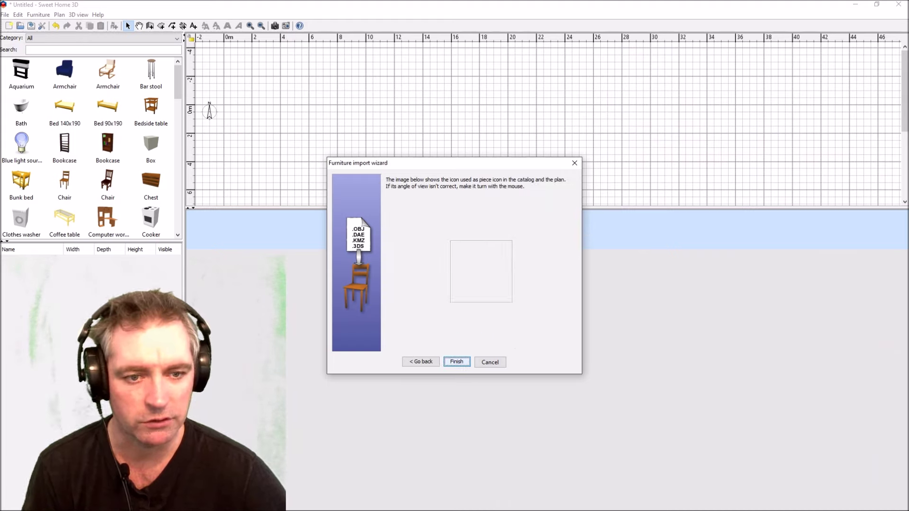
key("Return")
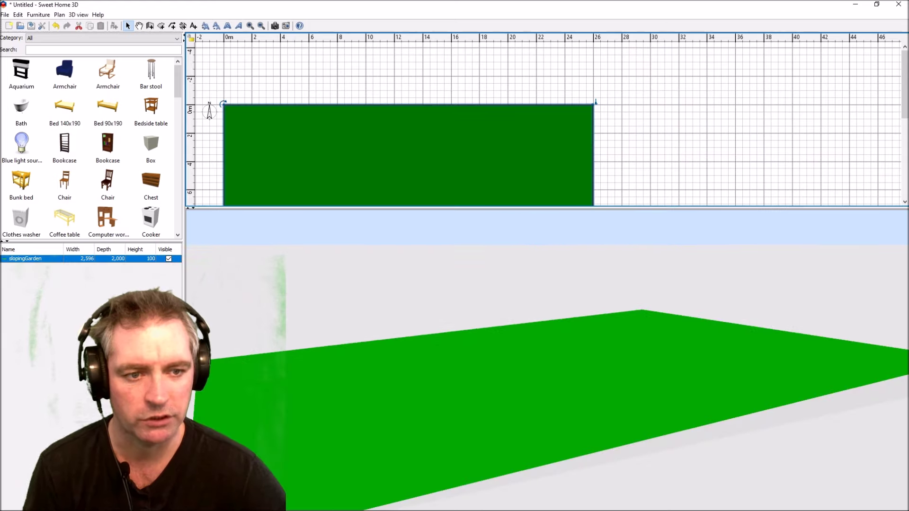
mouse_move(525, 332)
left_mouse_down()
mouse_move(524, 342)
mouse_move(524, 310)
mouse_move(526, 347)
left_mouse_up()
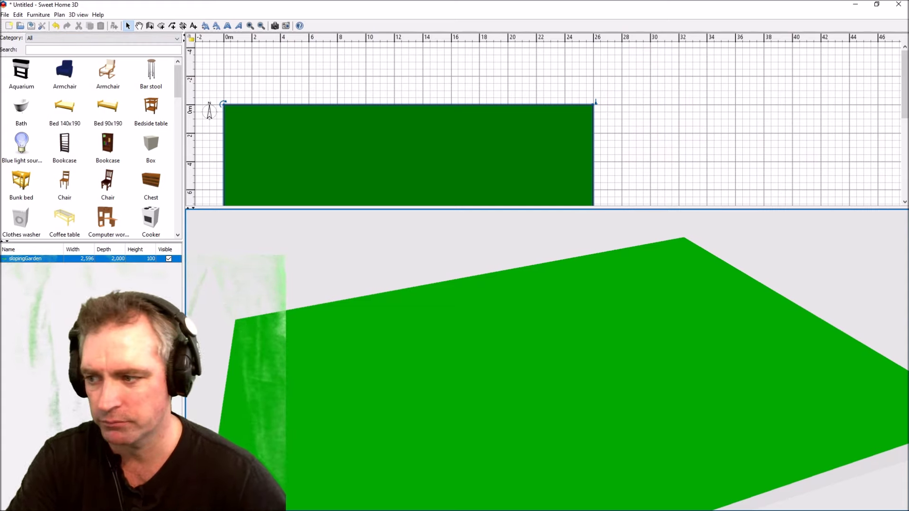
mouse_move(547, 360)
left_mouse_down()
mouse_move(601, 357)
mouse_move(555, 372)
left_mouse_up()
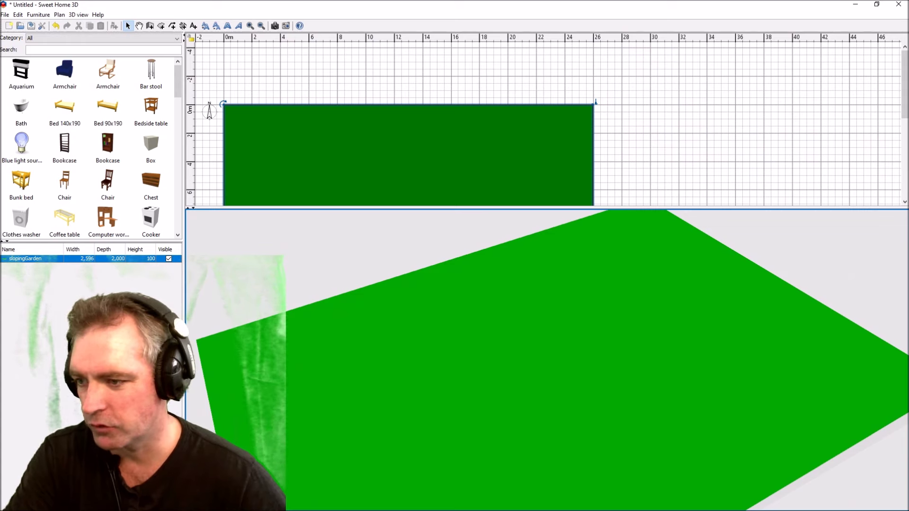
key("alt+Tab")
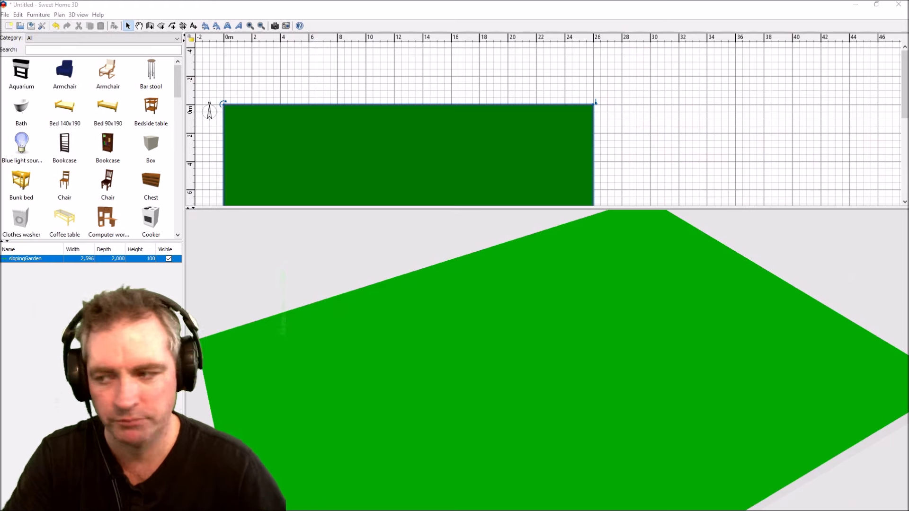
mouse_move(547, 360)
left_mouse_down()
mouse_move(547, 303)
mouse_move(540, 344)
mouse_move(552, 348)
mouse_move(519, 327)
mouse_move(517, 345)
mouse_move(531, 334)
mouse_move(531, 358)
left_mouse_up()
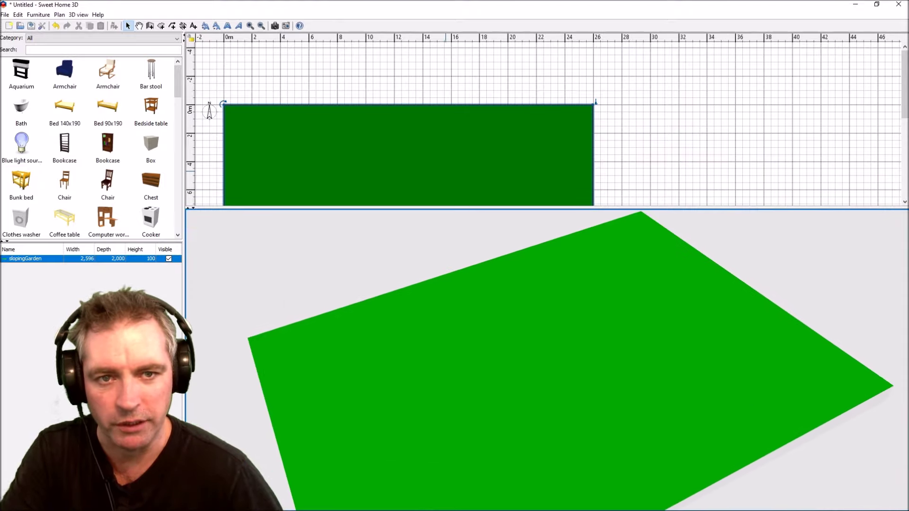
Enlarge the plan area and draw four walls forming a rectangle about 16 m by 11 m on the green garden.
scroll(545, 120, "down", 5)
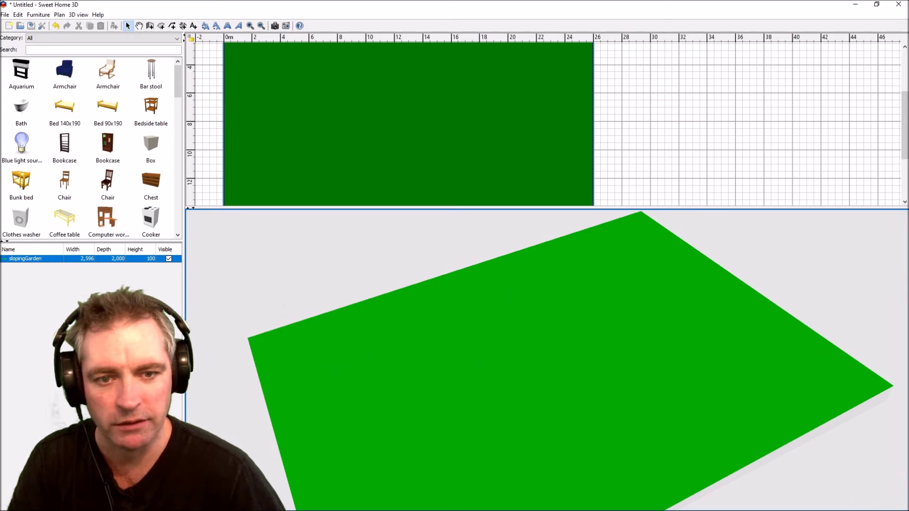
left_click_drag(545, 208, 545, 310)
left_click(149, 25)
left_click(287, 95)
left_click(285, 251)
left_click(516, 251)
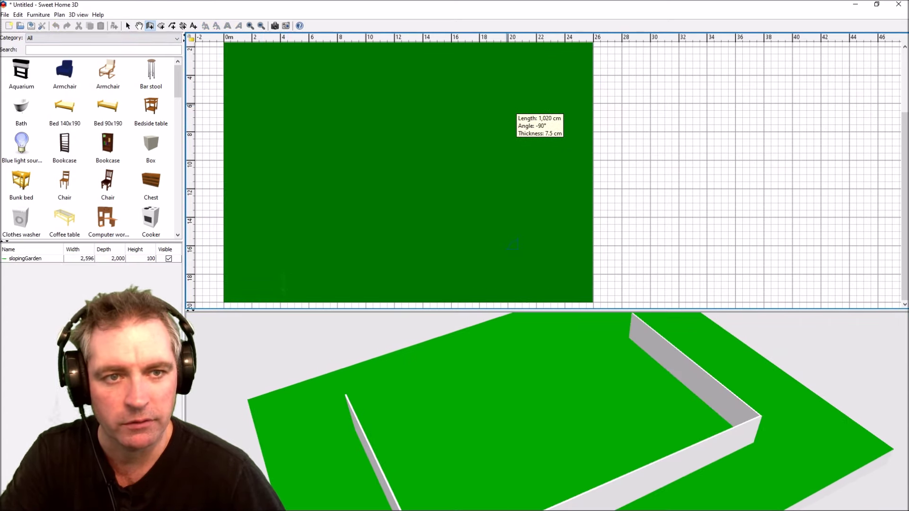
left_click(516, 102)
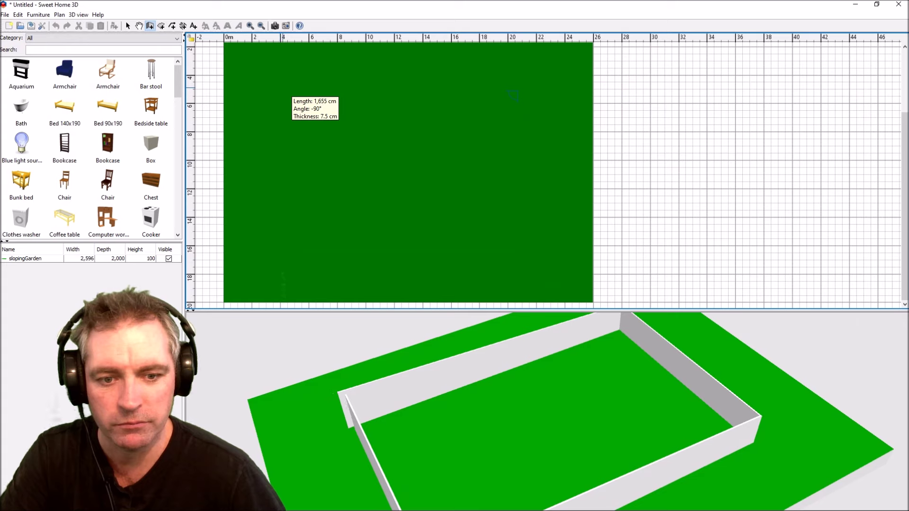
double_click(286, 91)
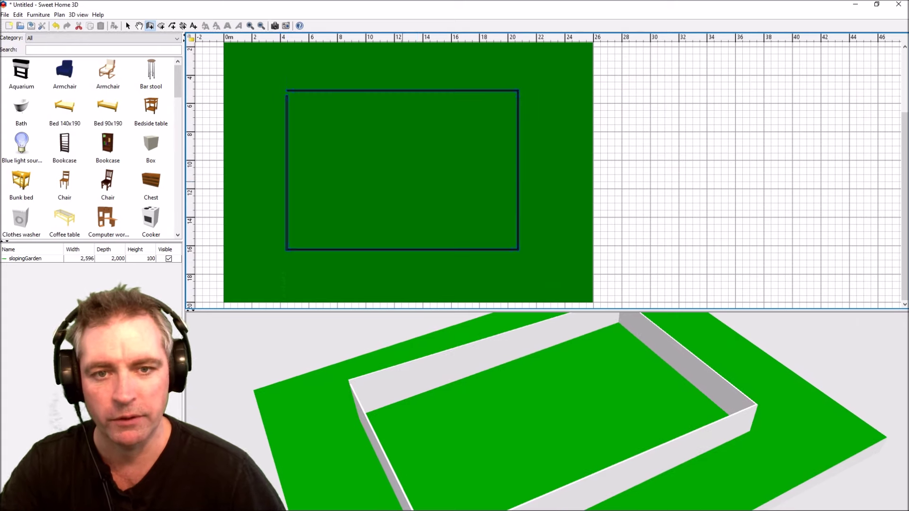
Hide the slopingGarden model and close the open upper-left corner by joining the left wall to the top wall.
left_click_drag(492, 412, 597, 389)
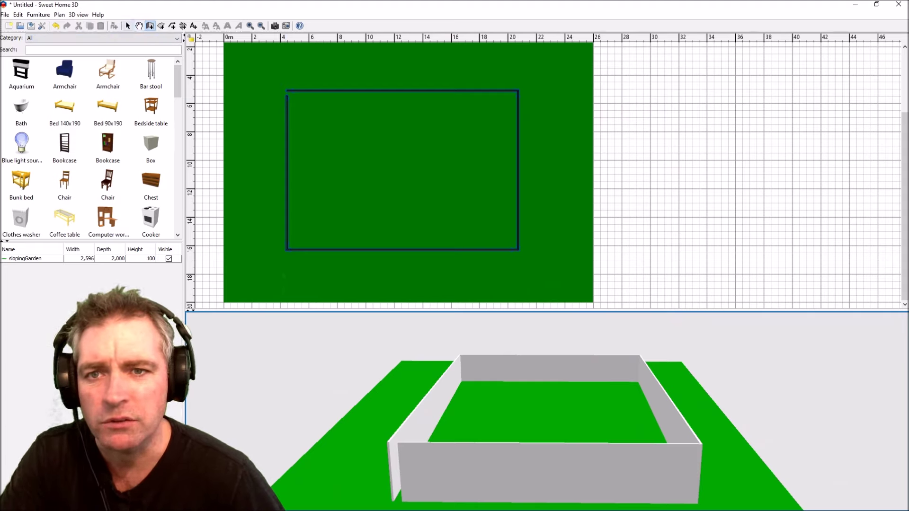
left_click(127, 26)
left_click(168, 259)
left_click(287, 100)
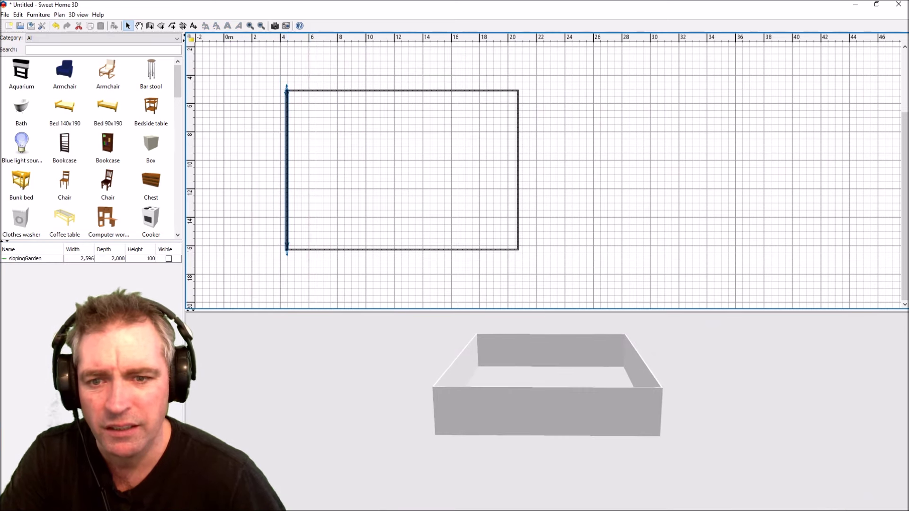
Select the slopingGarden model and make it visible again.
left_click(25, 258)
left_click_drag(569, 402, 452, 388)
left_click(169, 259)
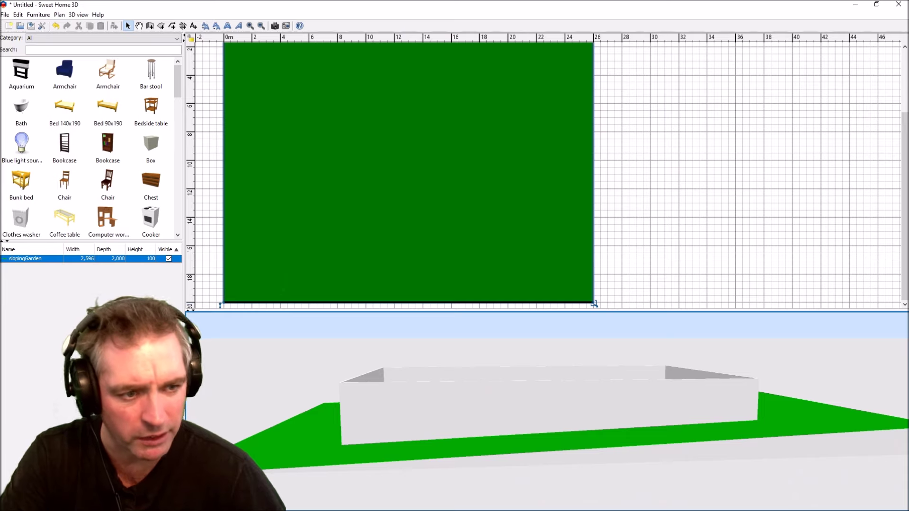
scroll(545, 175, "up", 3)
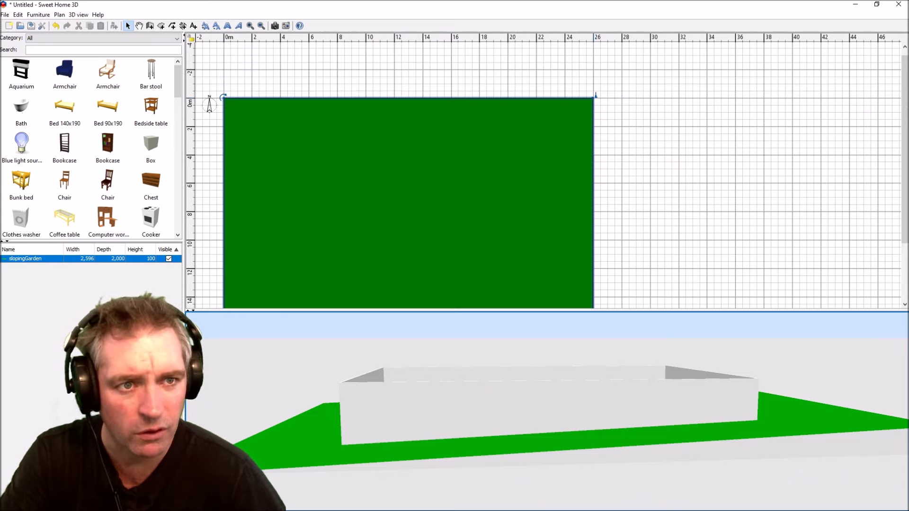
Raise the slopingGarden model's height to 295 cm, inspect the steeper slope against the walls in 3D, and hide the model.
scroll(545, 175, "down", 4)
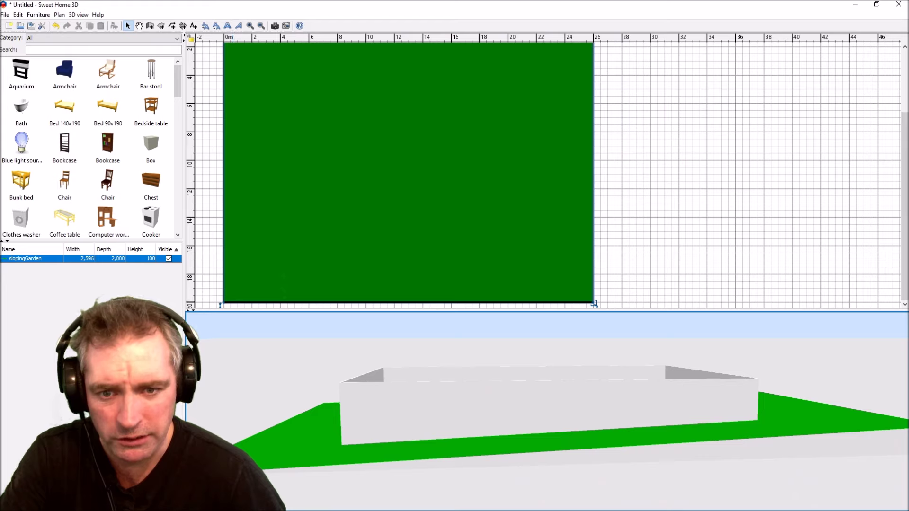
left_click_drag(221, 304, 245, 288)
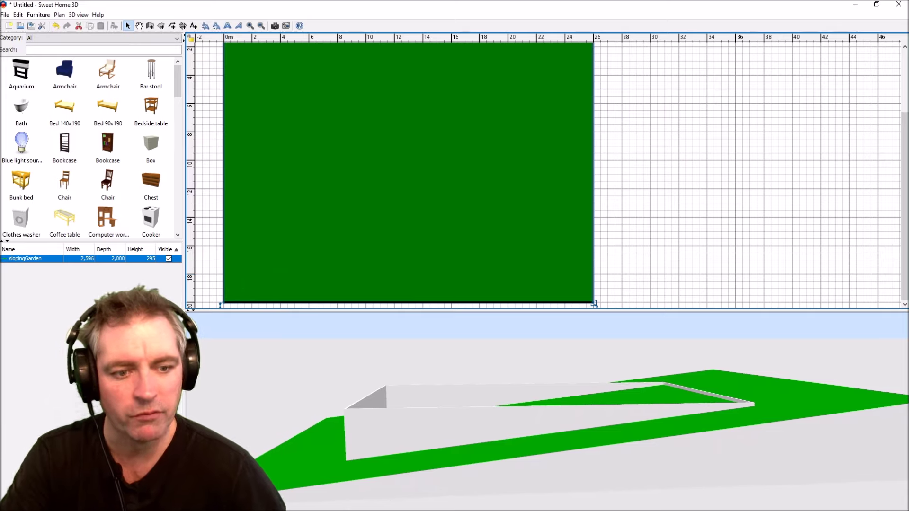
left_click_drag(502, 407, 551, 404)
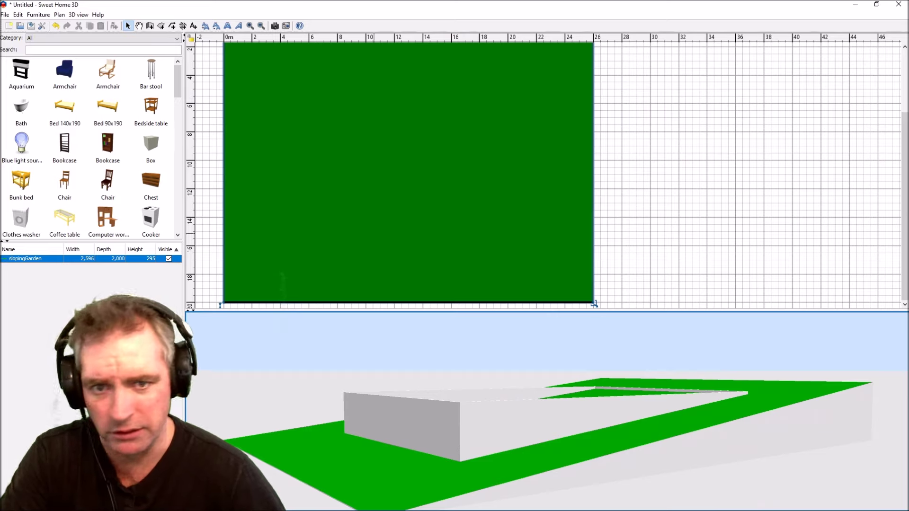
scroll(632, 233, "up", 1)
scroll(628, 174, "down", 1)
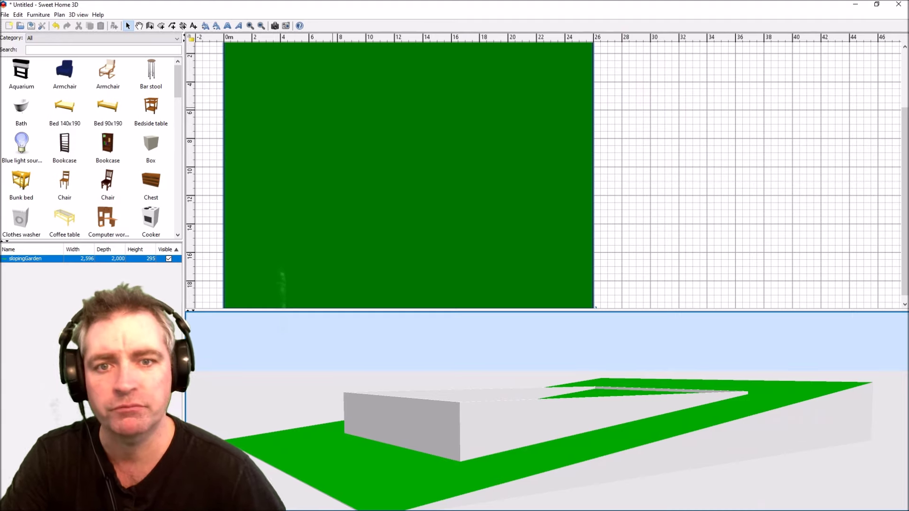
left_click(169, 259)
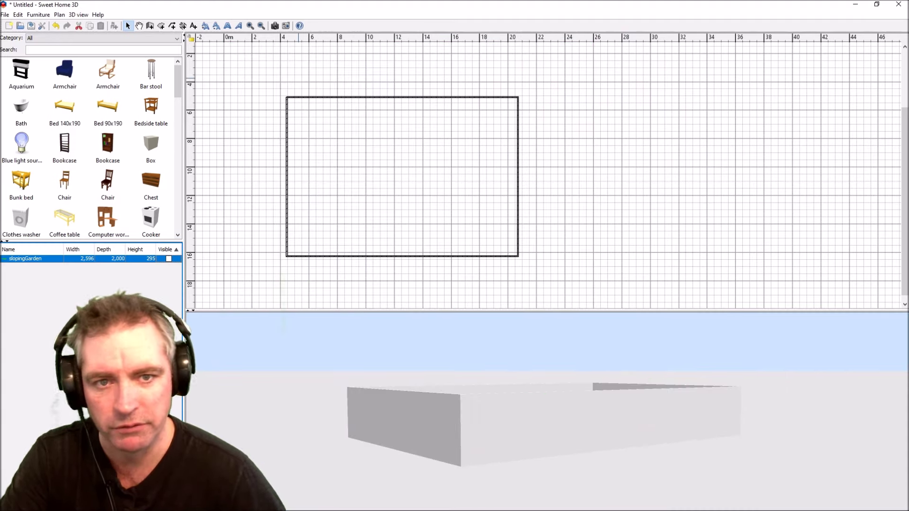
left_click(287, 141)
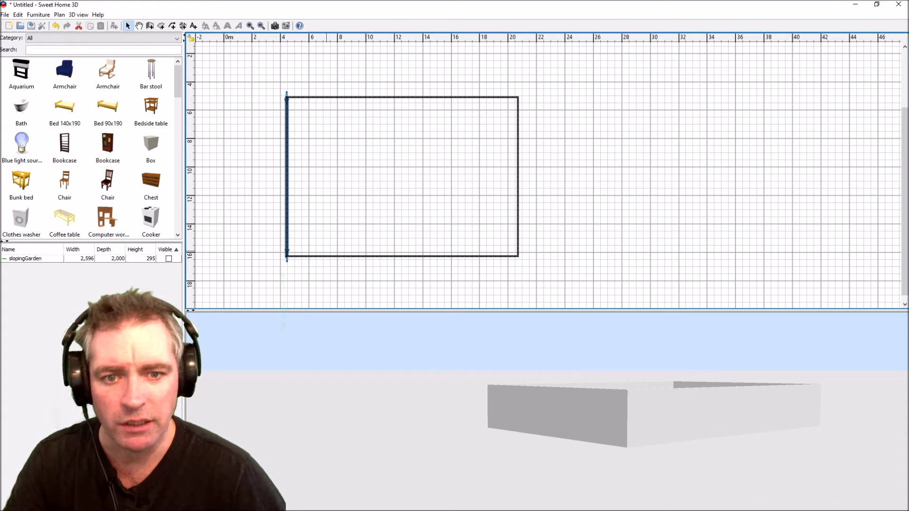
left_click(330, 256)
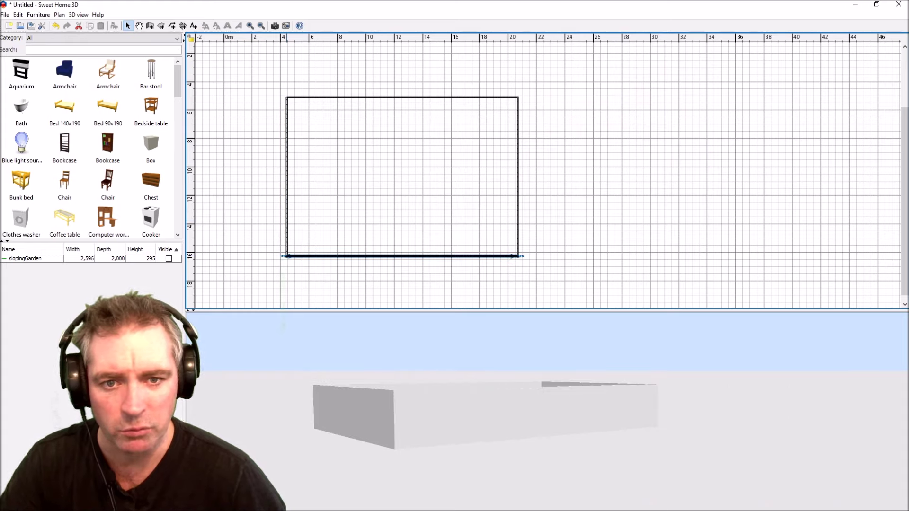
left_click(287, 220, "shift")
left_click(330, 97, "shift")
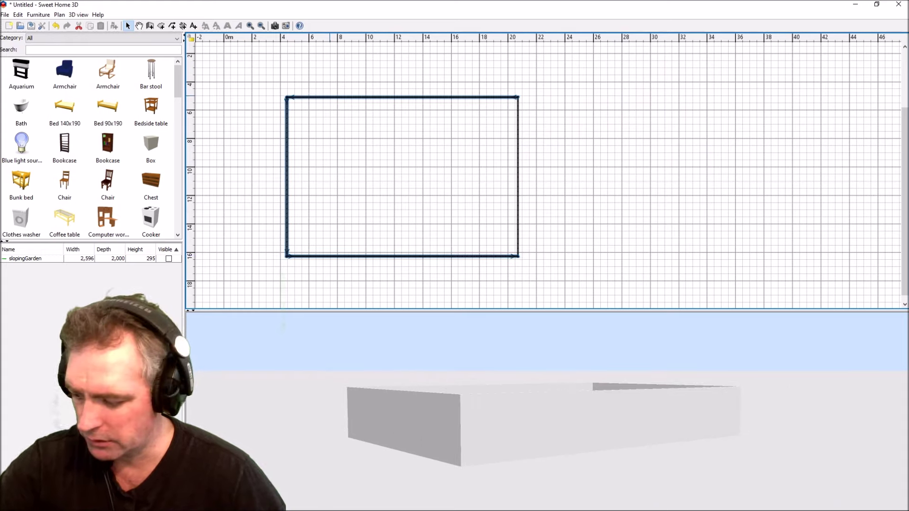
left_click(518, 143, "shift")
left_click(518, 142, "shift")
left_click(518, 142, "shift")
Select all four house walls together and set their left side texture to Wall - Small red bricks.
double_click(518, 142)
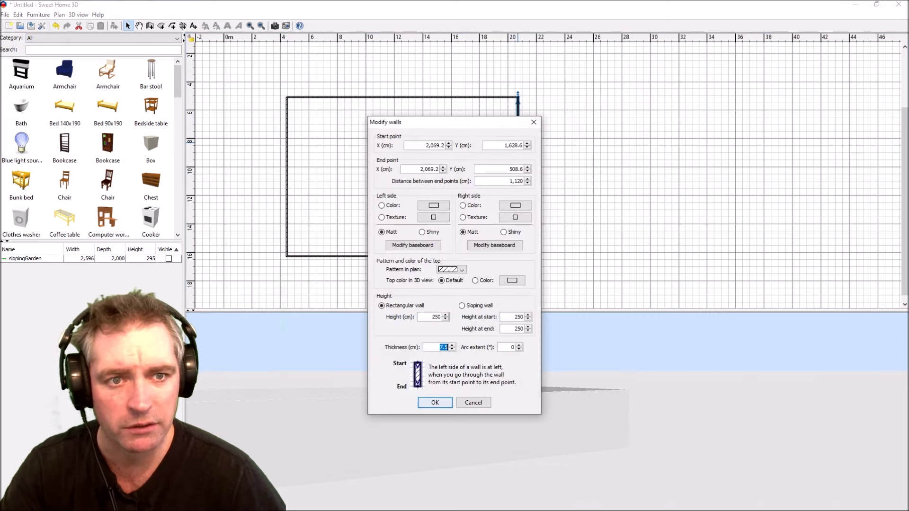
left_click(473, 401)
left_click(424, 97, "shift")
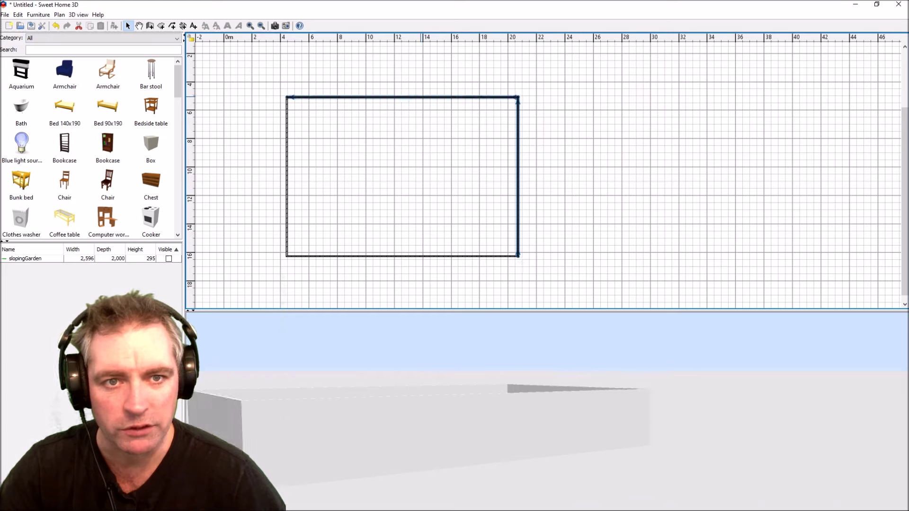
left_click(287, 145, "shift")
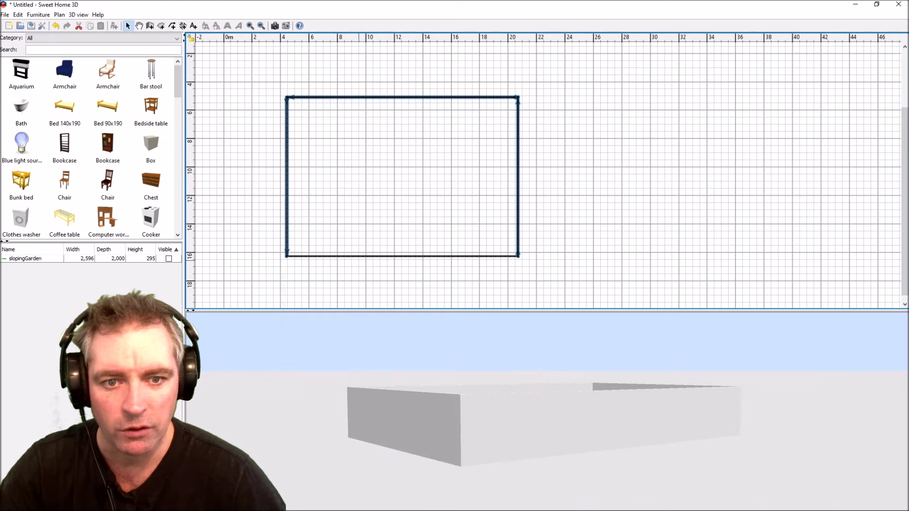
left_click(361, 256, "shift")
right_click(361, 257)
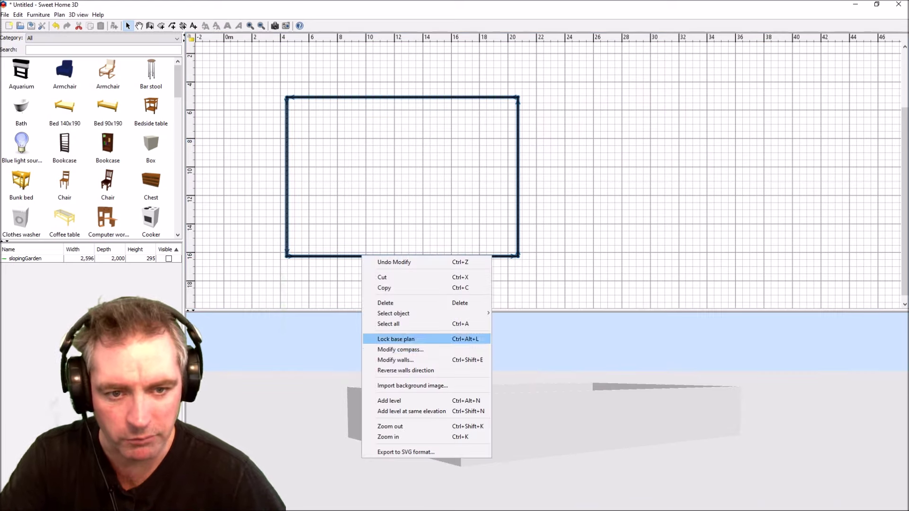
left_click(393, 360)
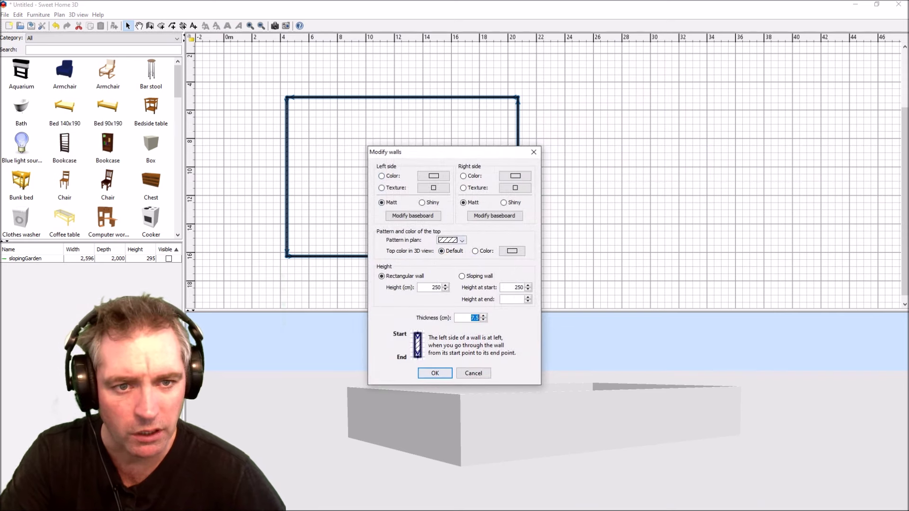
left_click(433, 187)
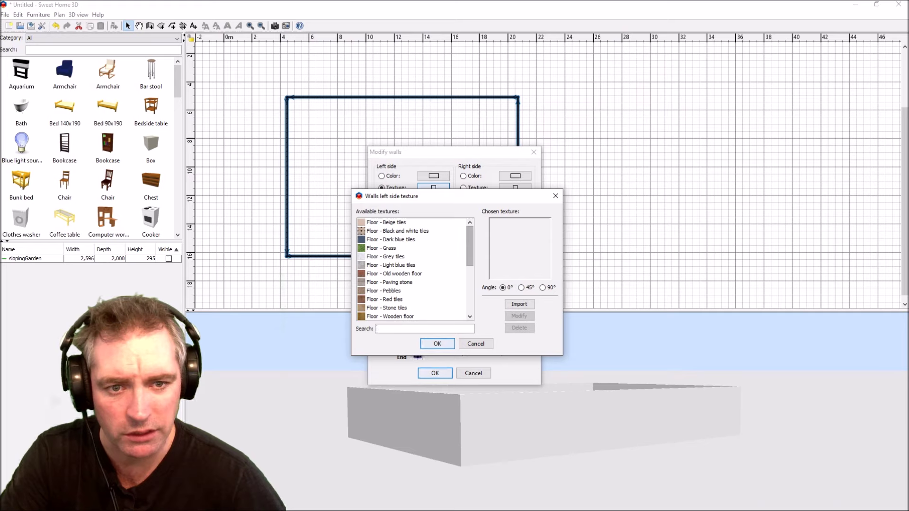
left_click_drag(470, 247, 470, 289)
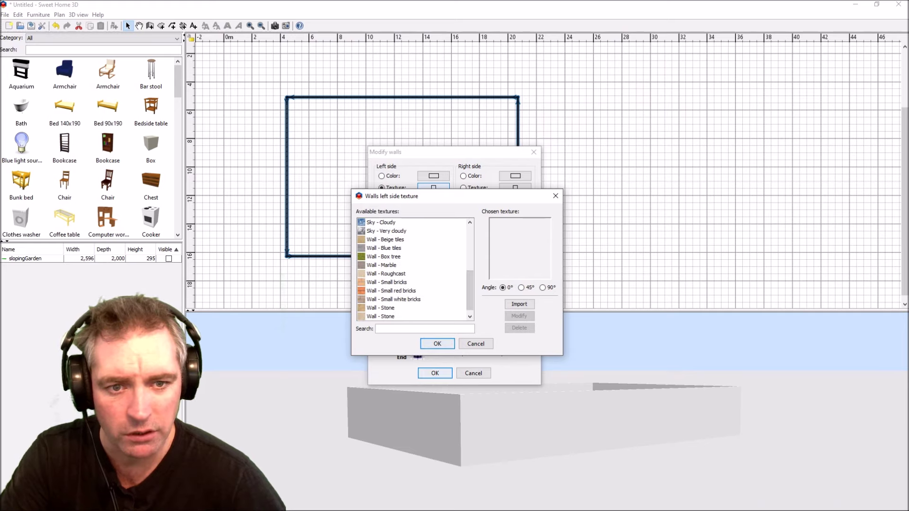
left_click(392, 291)
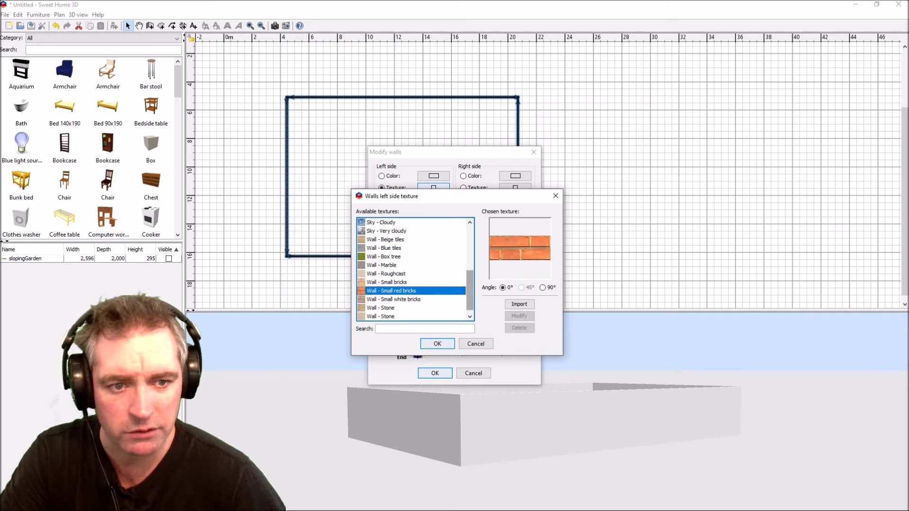
left_click(437, 344)
Set the right side texture of the four walls to Wall - Small bricks and apply the wall changes.
left_click(515, 188)
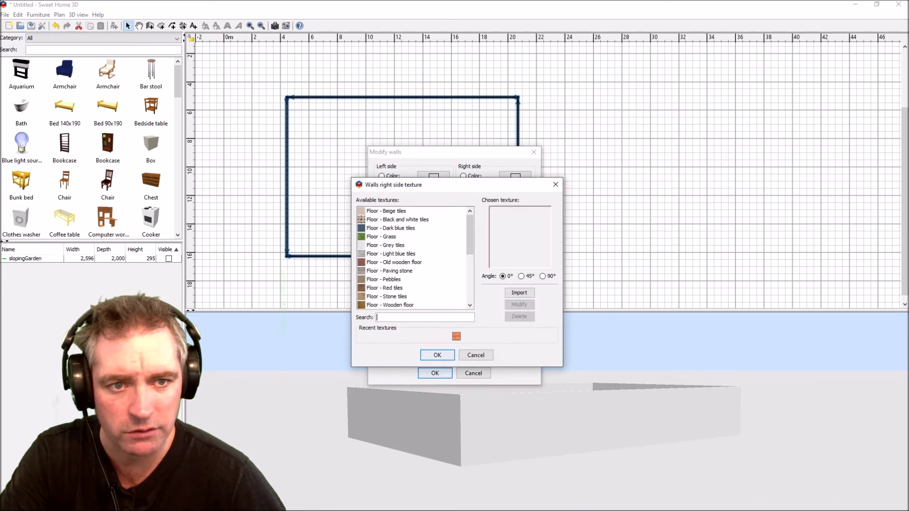
left_click_drag(470, 235, 469, 274)
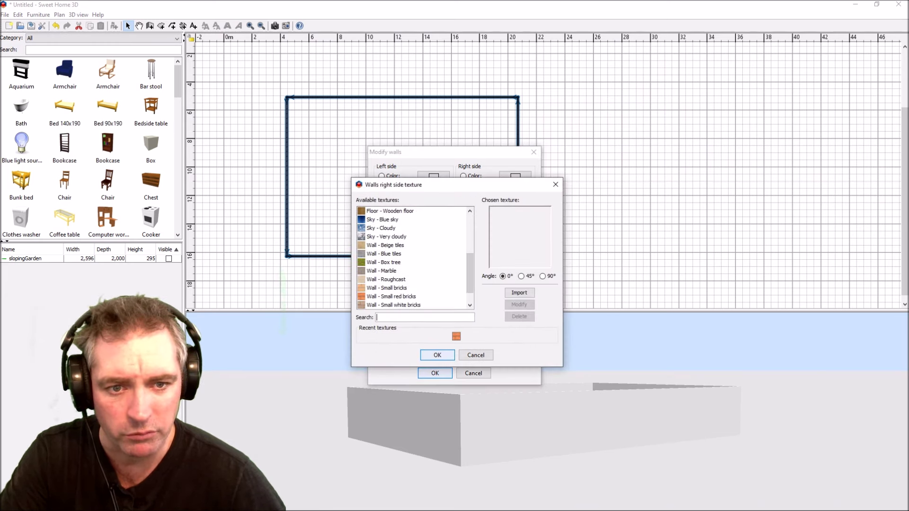
left_click(386, 288)
left_click(437, 356)
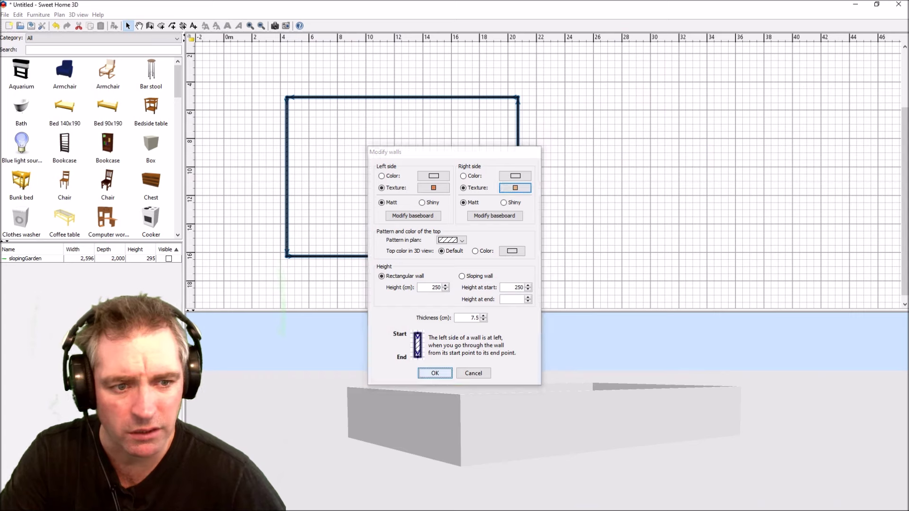
left_click(434, 373)
left_click_drag(435, 373, 464, 372)
Make the slopingGarden model visible again and add a new level above the ground level.
left_click(169, 258)
right_click(493, 119)
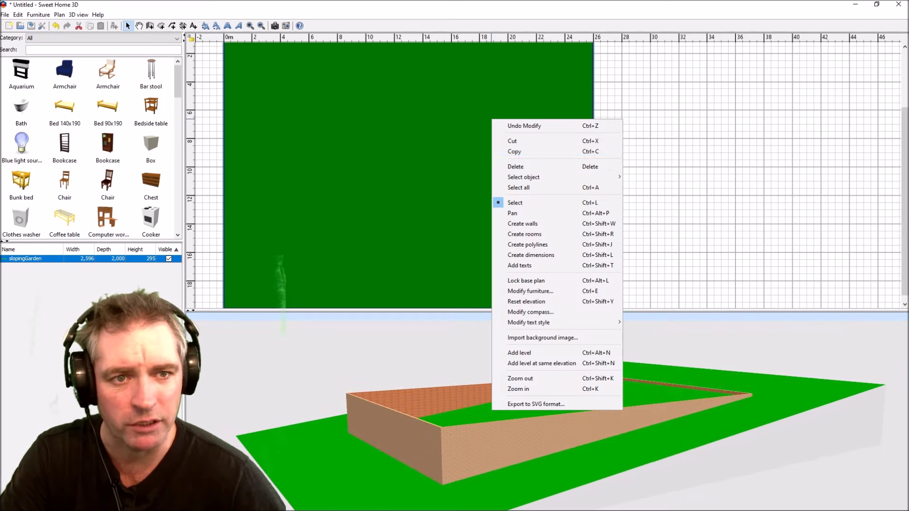
left_click(521, 351)
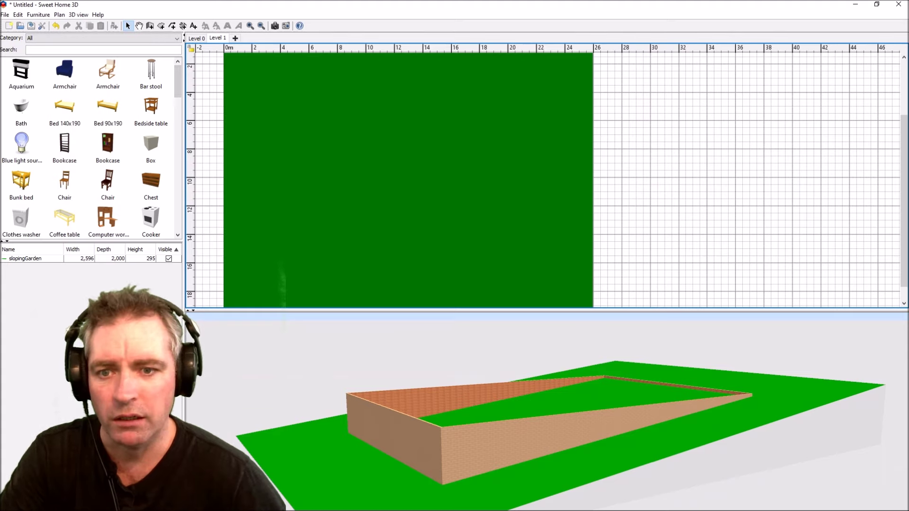
Hide the slopingGarden model and draw four closed walls on Level 1 tracing the brick walls' outline below, about 16 m by 11 m.
left_click(169, 258)
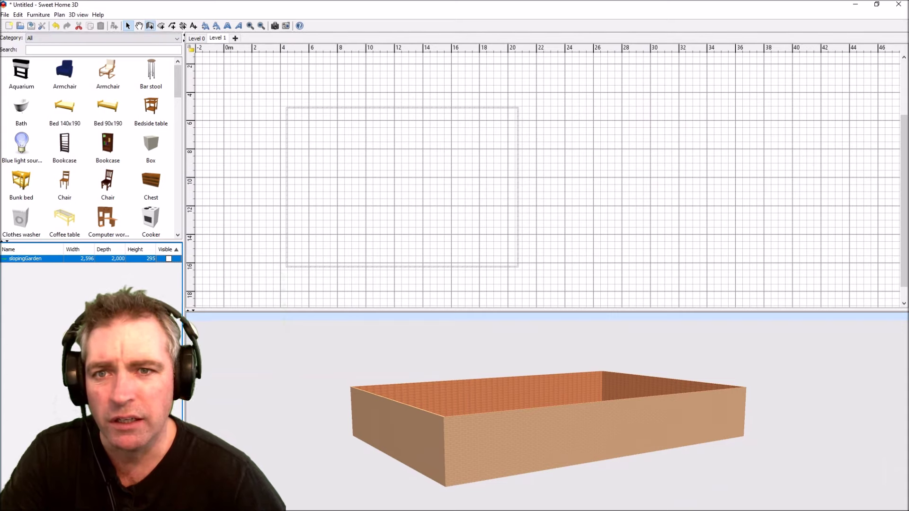
left_click(287, 107)
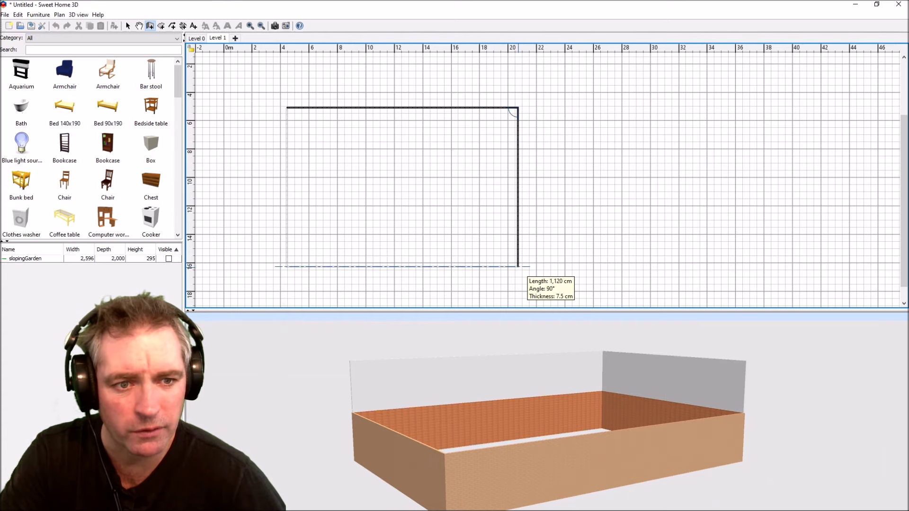
left_click(518, 266)
left_click(287, 267)
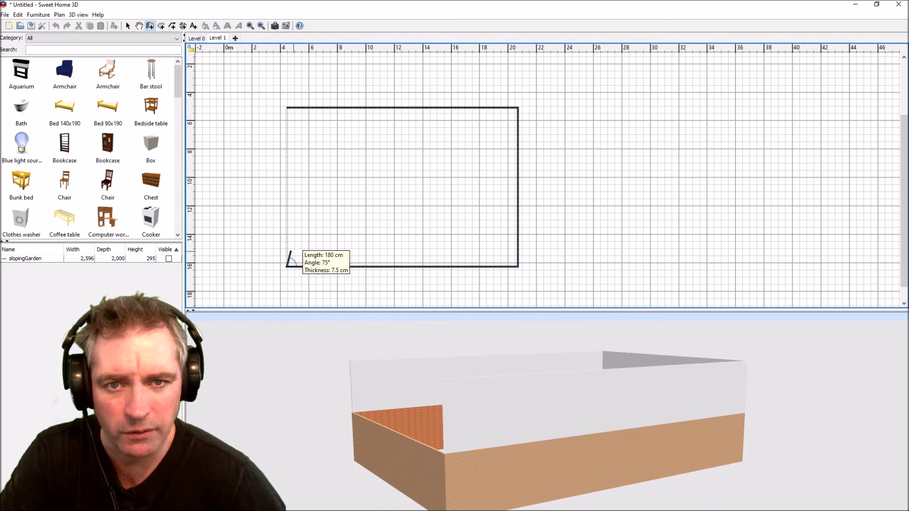
double_click(286, 108)
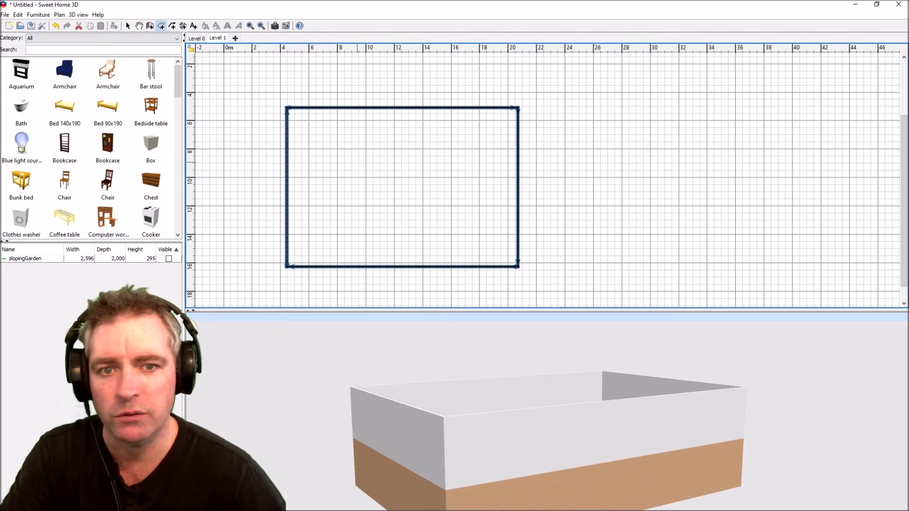
Create a room filling the walled area on Level 1 and show the slopingGarden model around the house.
double_click(406, 168)
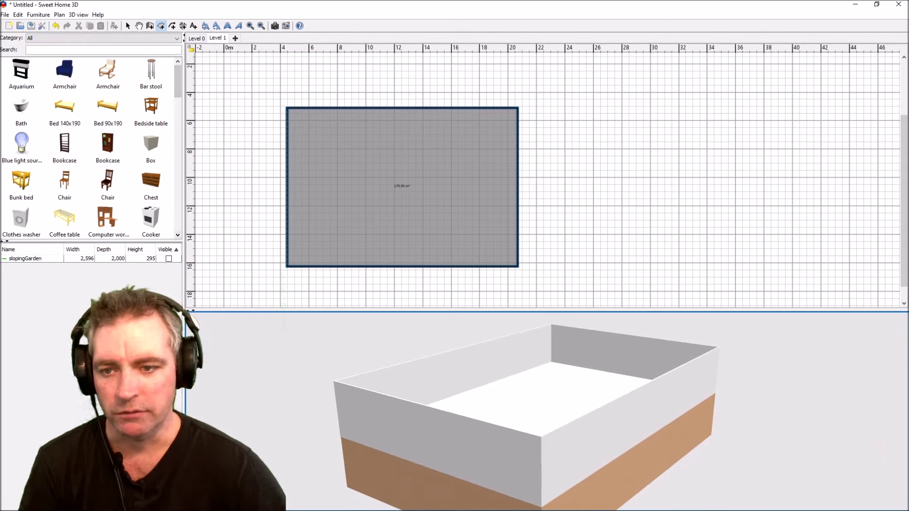
left_click(169, 259)
left_click_drag(545, 402, 507, 360)
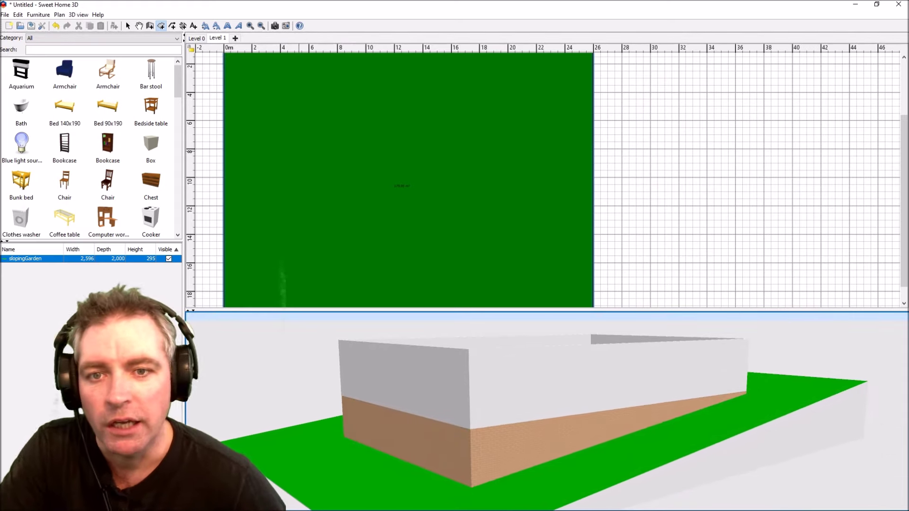
Hide the slopingGarden model and place a bunk bed, a Bed 90x190, a wooden-framed armchair and a bar stool in the Level 1 room.
left_click(168, 259)
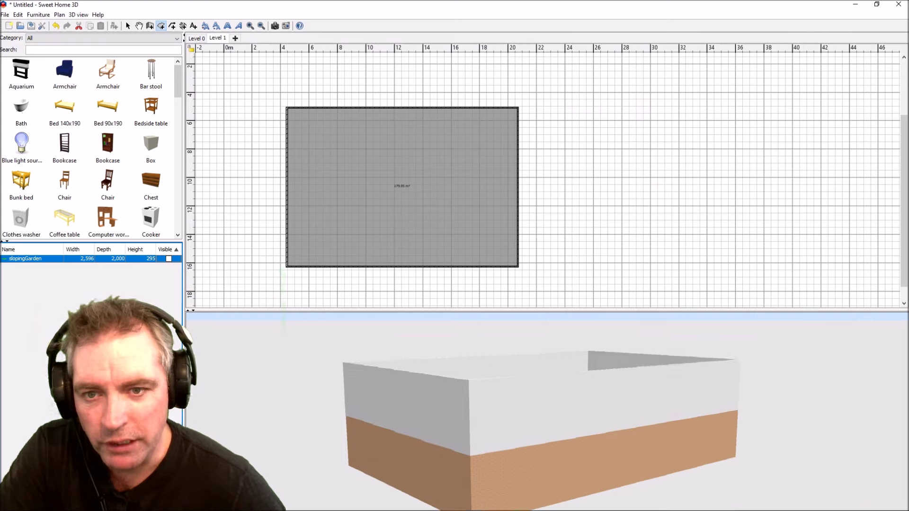
left_click_drag(21, 182, 358, 159)
left_click_drag(108, 107, 456, 167)
left_click_drag(108, 74, 436, 216)
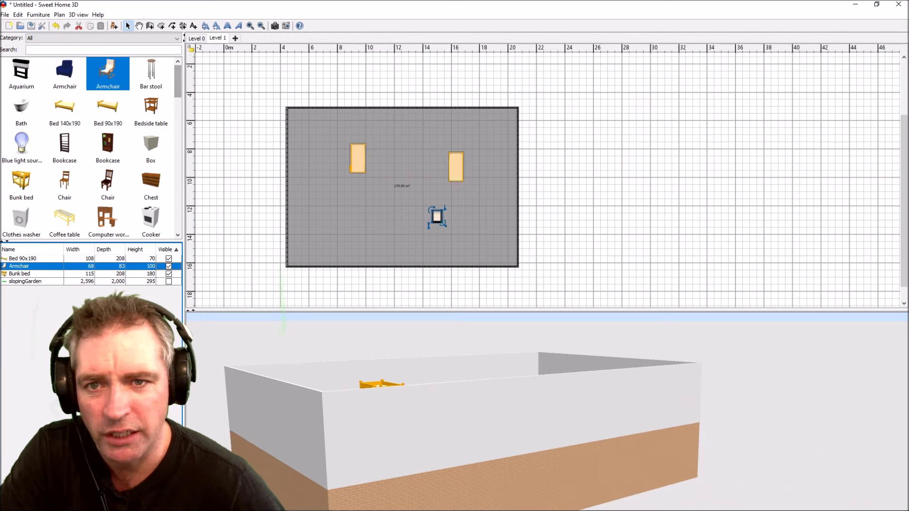
left_click_drag(151, 74, 348, 212)
Search the catalog for "door" and place a door frame in the left wall, a door in the right, and fixed triangle and half round windows in the lower.
left_click(64, 73)
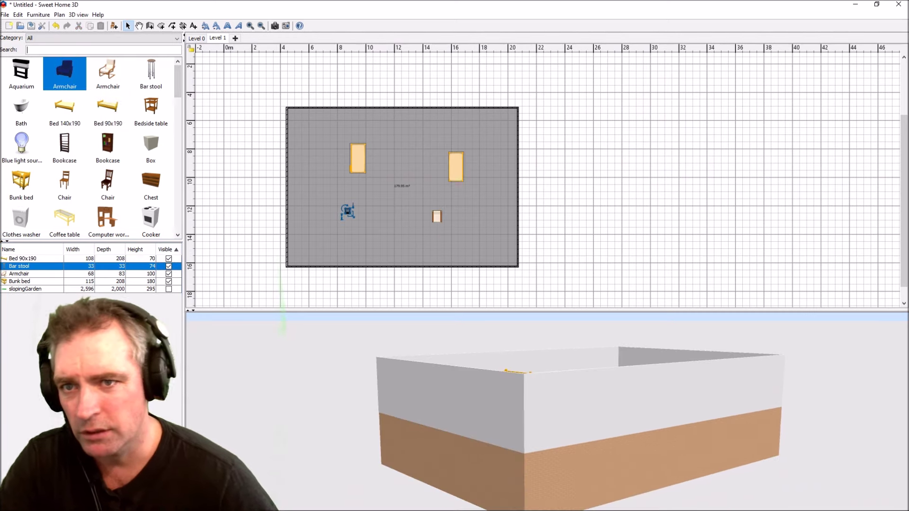
type("door")
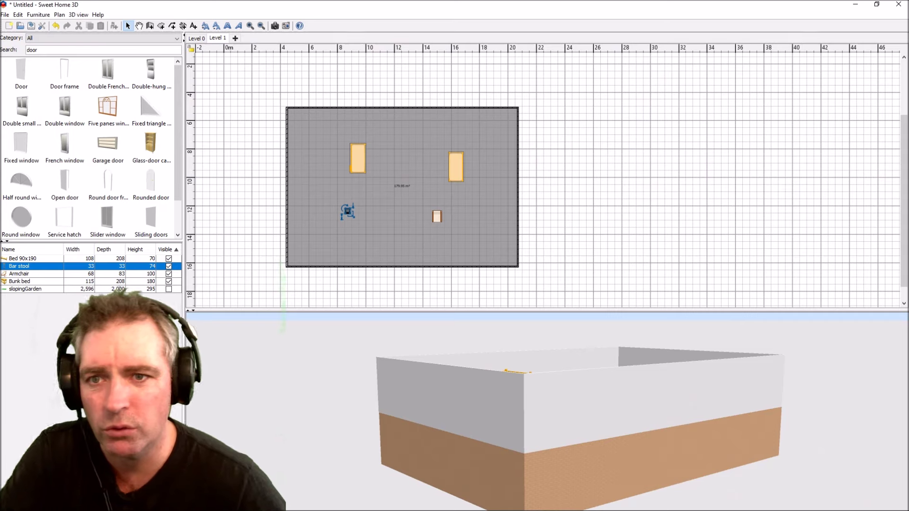
left_click_drag(65, 73, 286, 208)
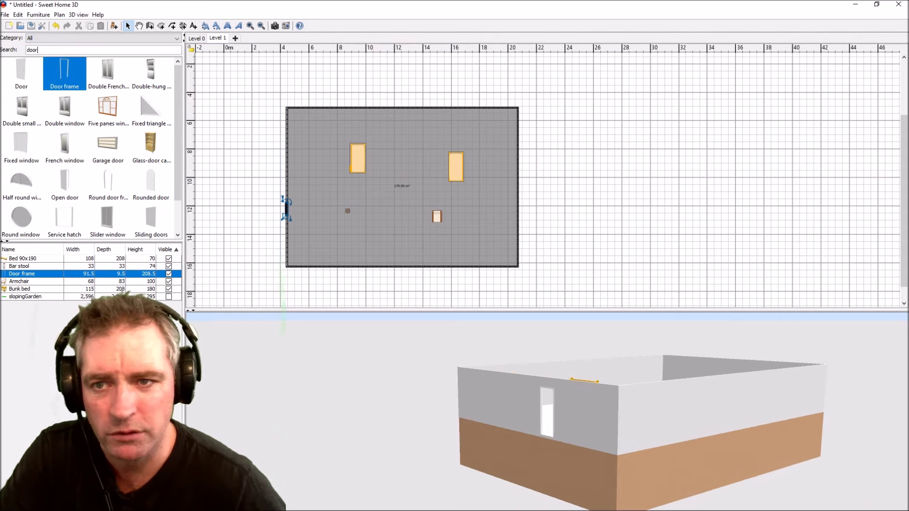
left_click_drag(21, 73, 514, 198)
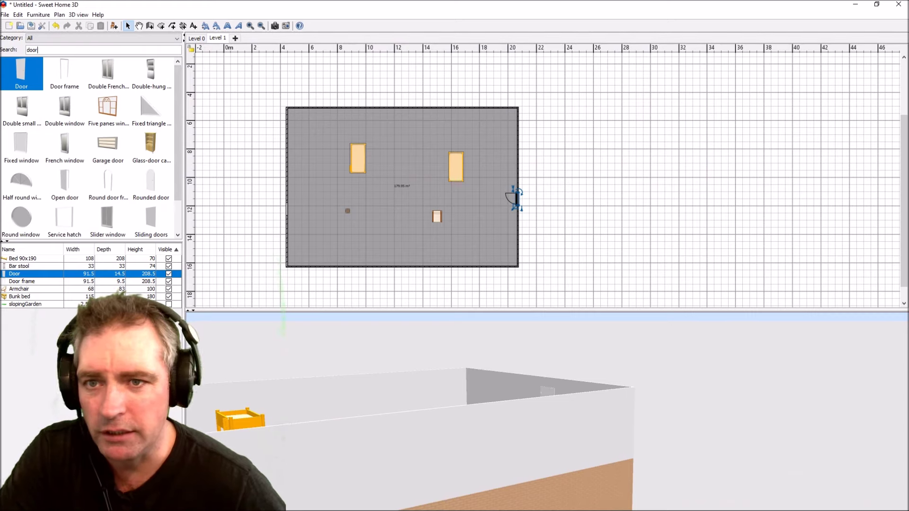
left_click_drag(150, 109, 353, 266)
left_click_drag(21, 181, 382, 266)
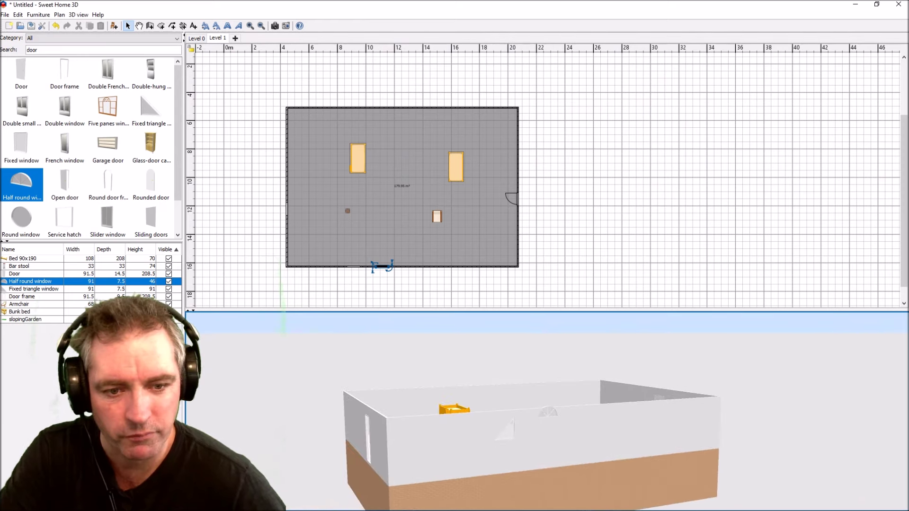
Search the furniture catalog for "sta" to find the staircase models.
scroll(543, 179, "down", 1)
double_click(32, 50)
type("s")
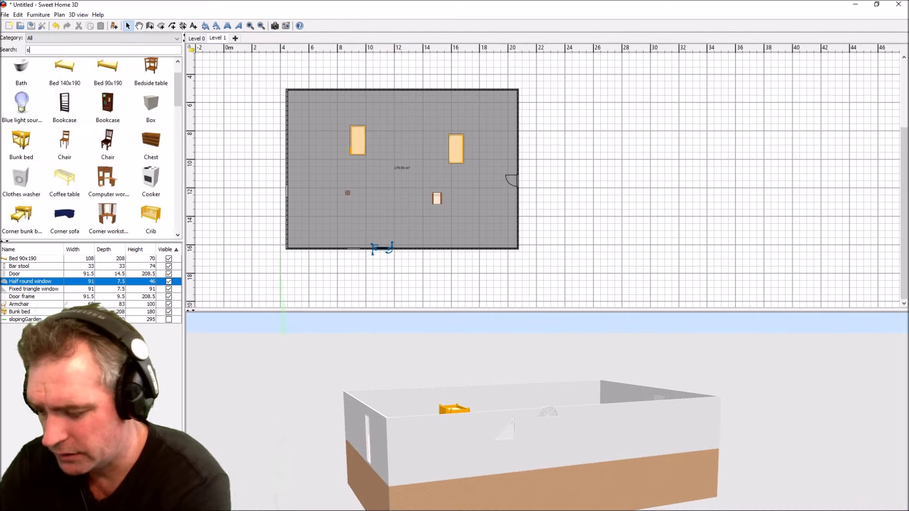
type("ta")
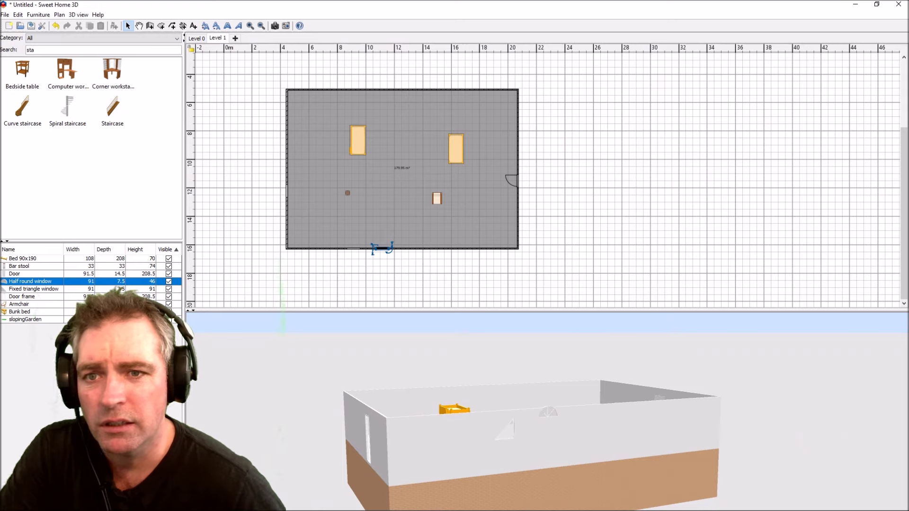
Try placing a straight staircase outside the left wall on Level 1, and delete it.
left_click(113, 111)
left_click_drag(150, 135, 294, 211)
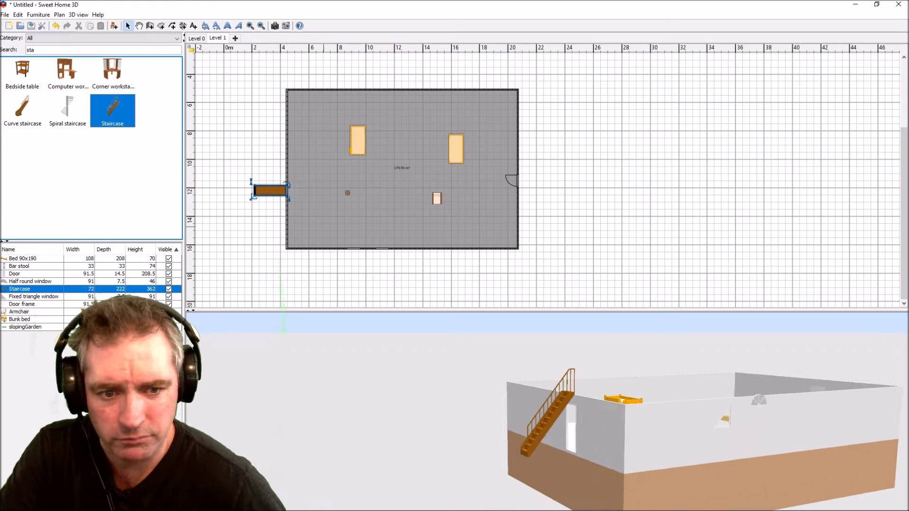
left_click_drag(288, 199, 288, 224)
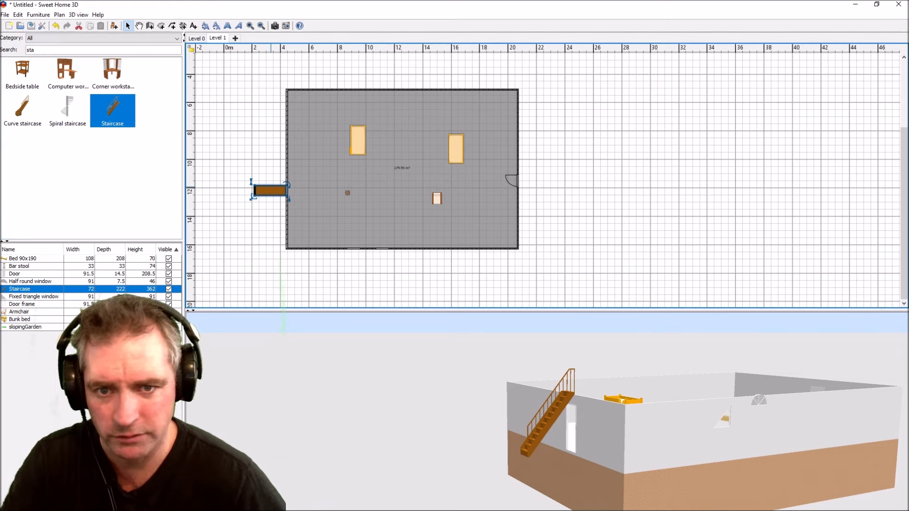
key("Delete")
Place a straight staircase against the outside of the left wall on Level 0 and display all levels in the 3D view.
left_click(196, 38)
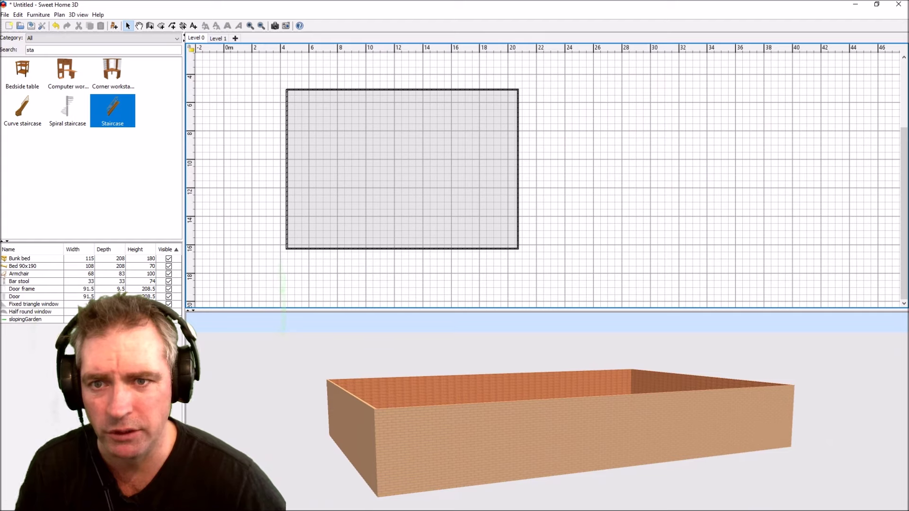
left_click_drag(194, 156, 296, 211)
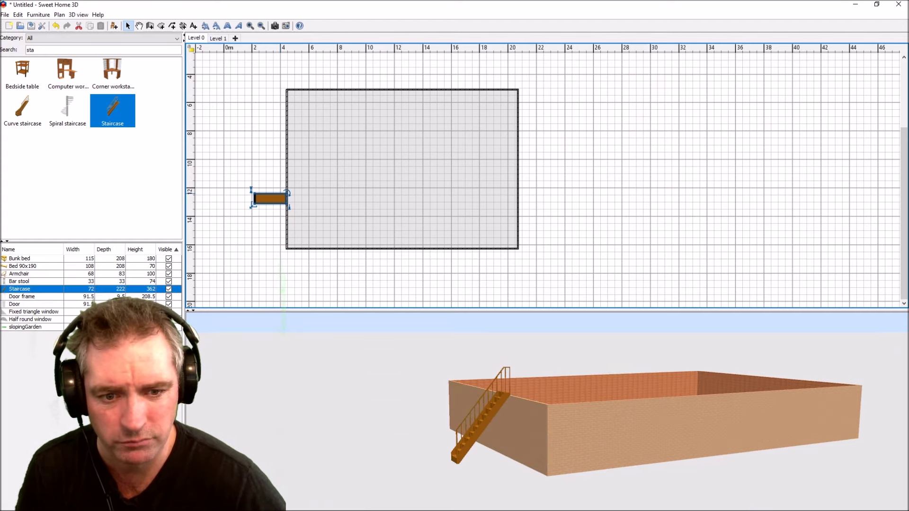
right_click(440, 391)
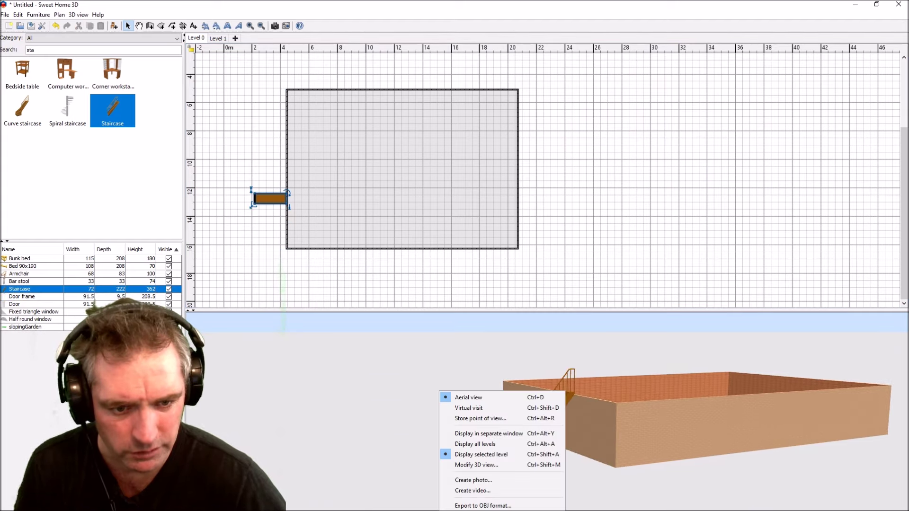
left_click(474, 450)
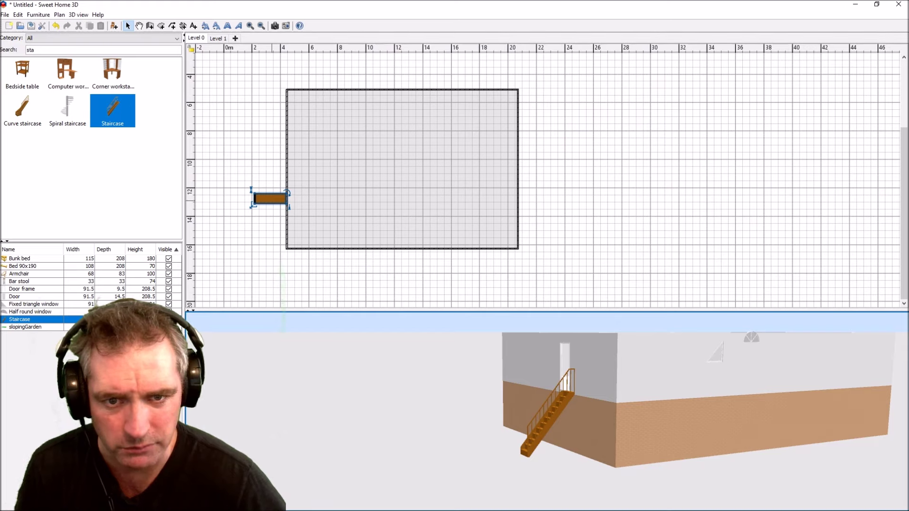
Move the staircase along the left wall to line up with the upper door frame and widen it to about 1 m.
left_click_drag(474, 402, 568, 417)
left_click_drag(275, 198, 270, 190)
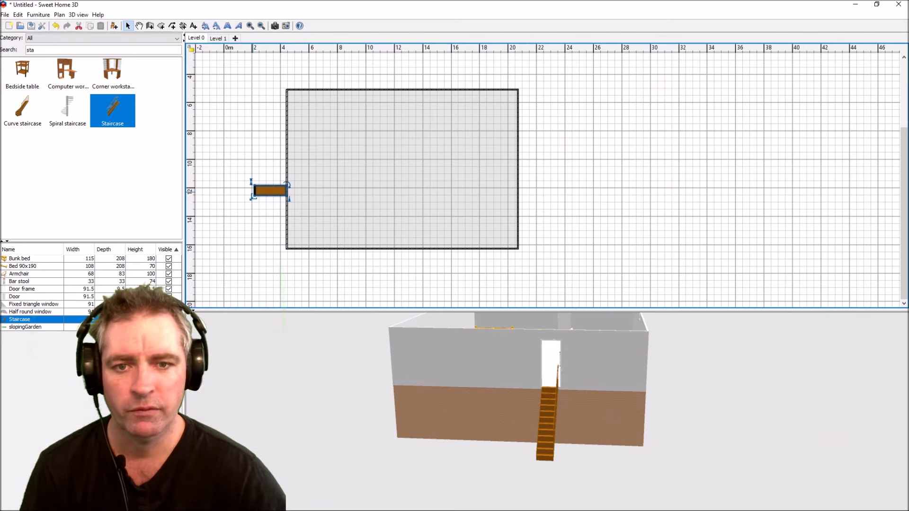
left_click_drag(288, 198, 271, 191)
left_click_drag(473, 407, 412, 422)
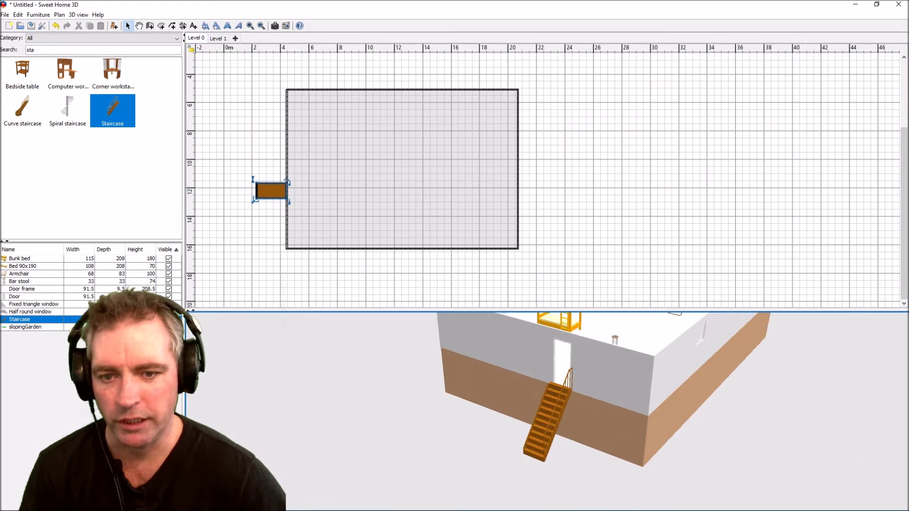
Show the slopingGarden model again and enlarge the 3D view to inspect the house and staircase on the slope.
left_click(25, 327)
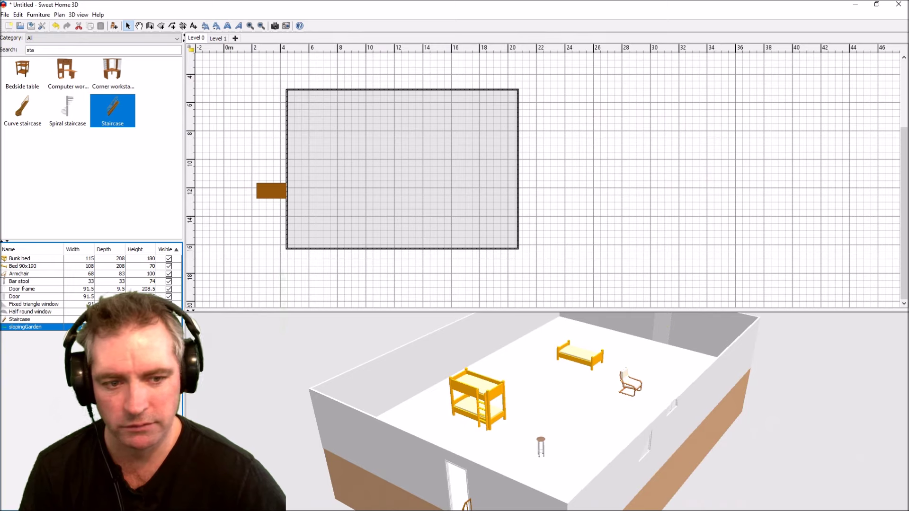
left_click(168, 327)
left_click_drag(474, 426, 448, 386)
left_click_drag(447, 311, 448, 134)
left_click_drag(448, 284, 469, 277)
left_click_drag(272, 348, 286, 349)
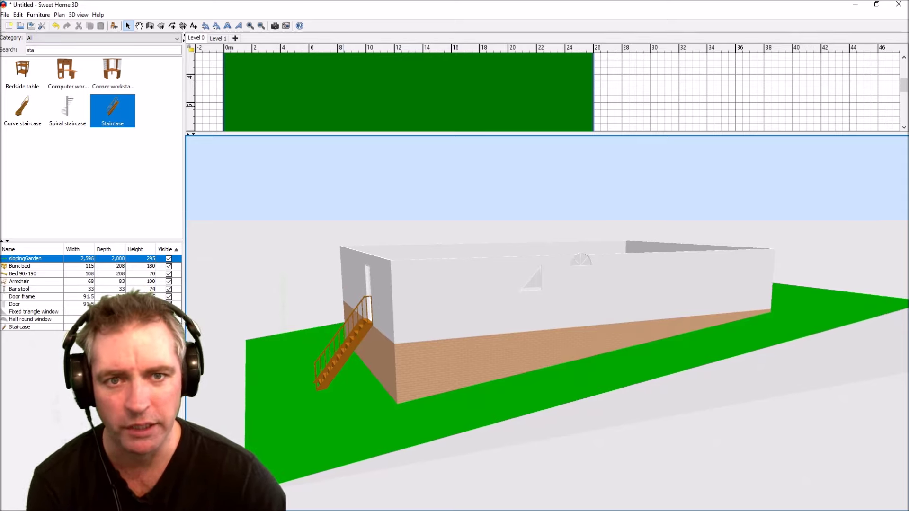
left_click(78, 15)
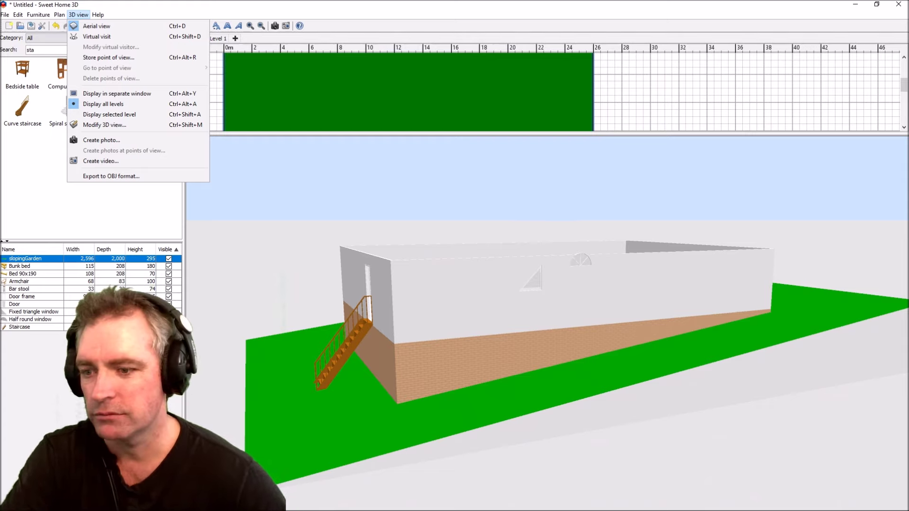
mouse_move(545, 332)
left_mouse_down()
mouse_move(549, 342)
mouse_move(554, 334)
left_mouse_up()
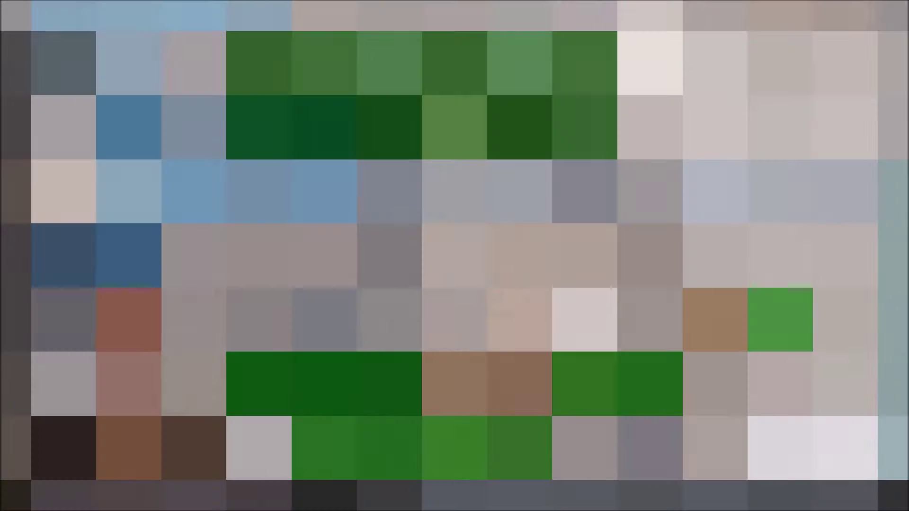